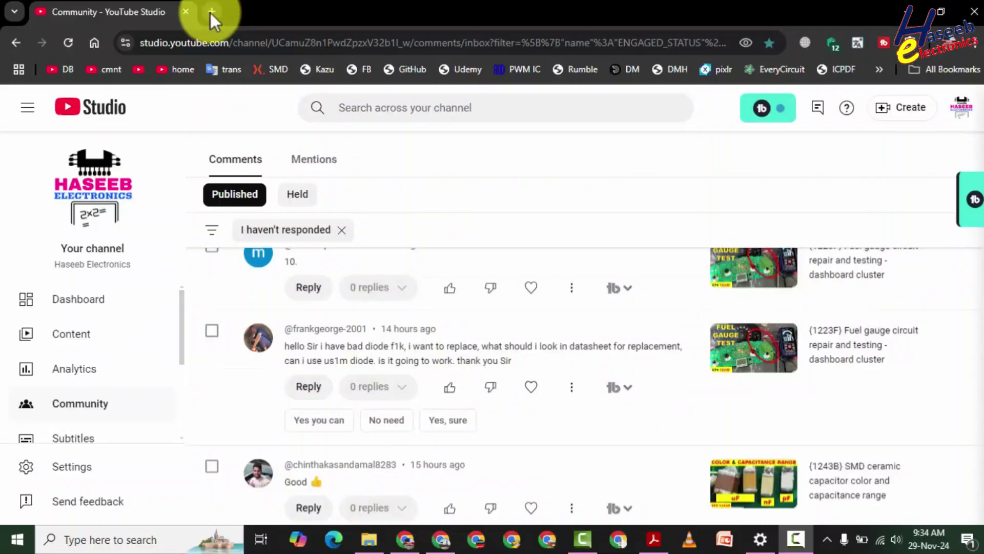
Step: In a new tab, Google 'f1k diode datasheet' using the search suggestion
left_click(211, 13)
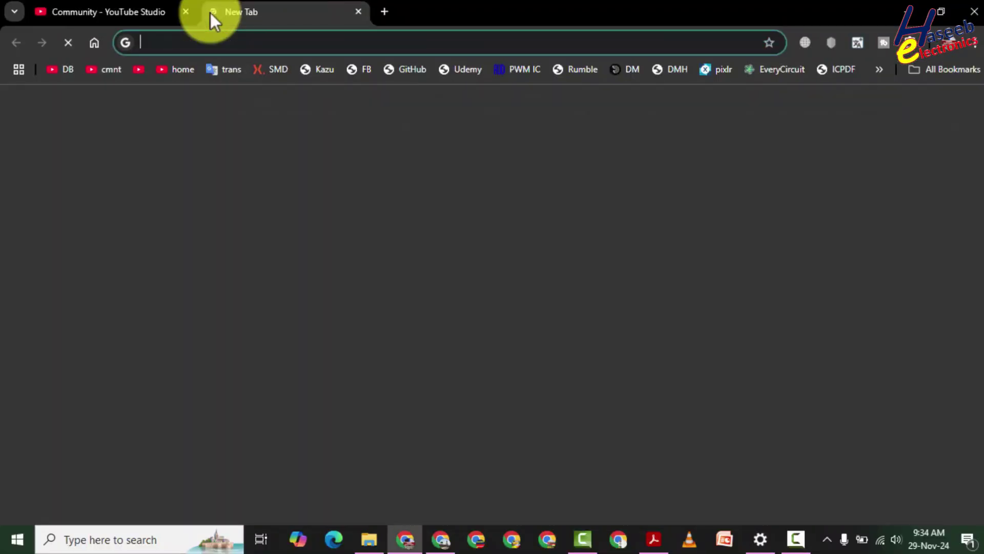
mouse_move(190, 13)
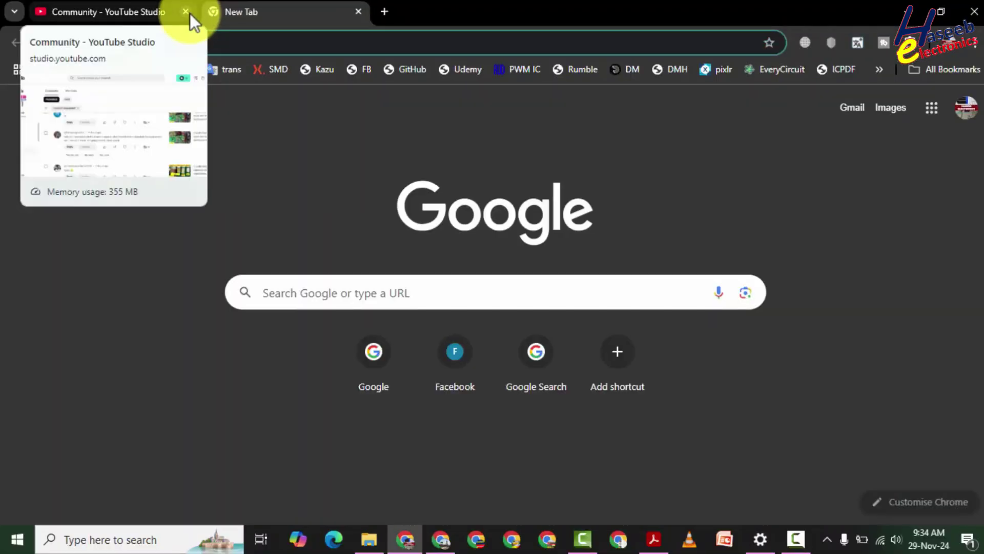
type("f1k")
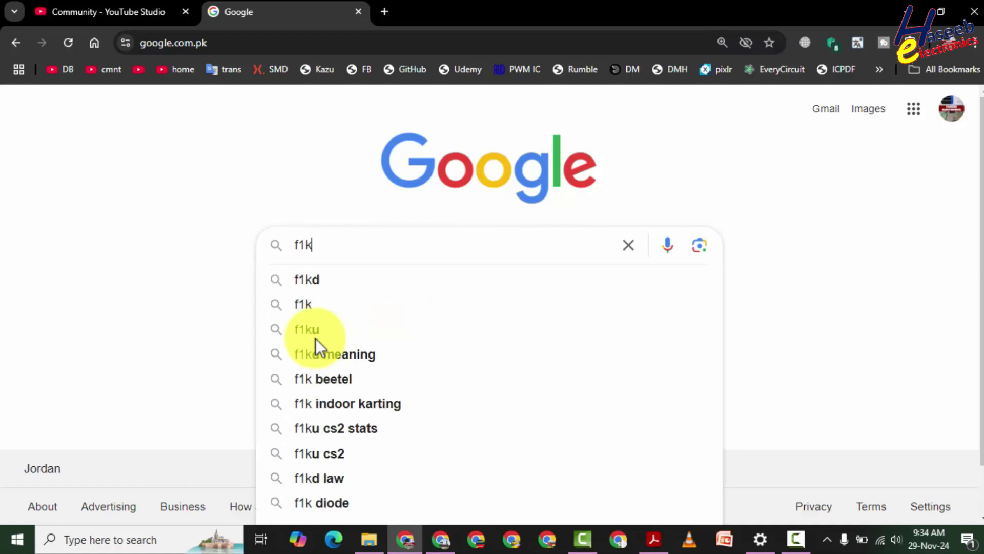
type(" d")
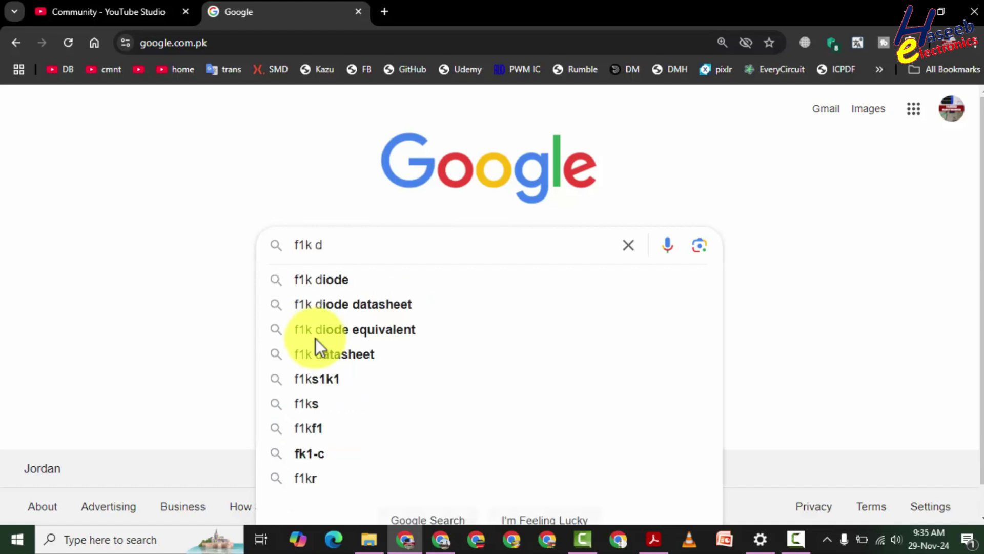
type("io")
left_click(335, 298)
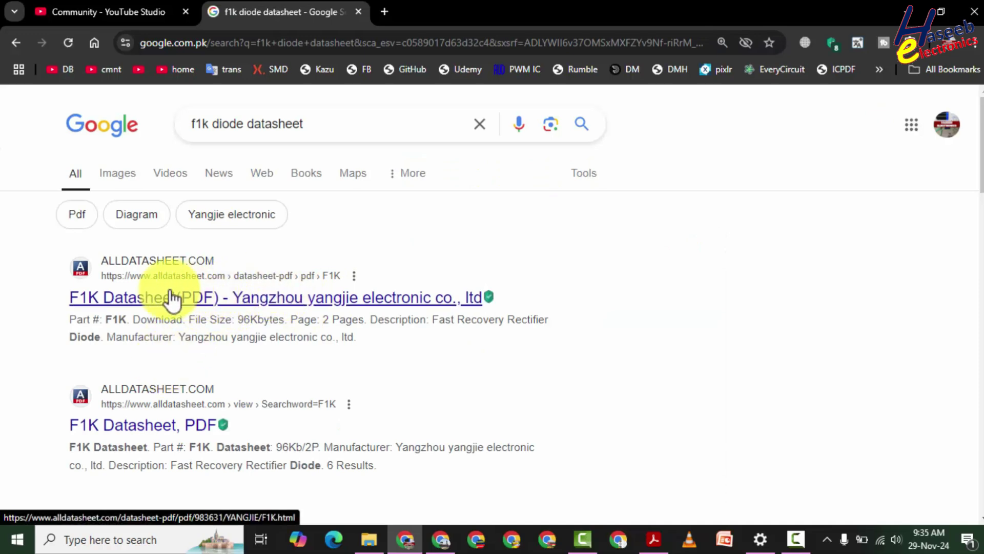
Step: Open the top alldatasheet F1K result in a new tab and switch to it
right_click(153, 296)
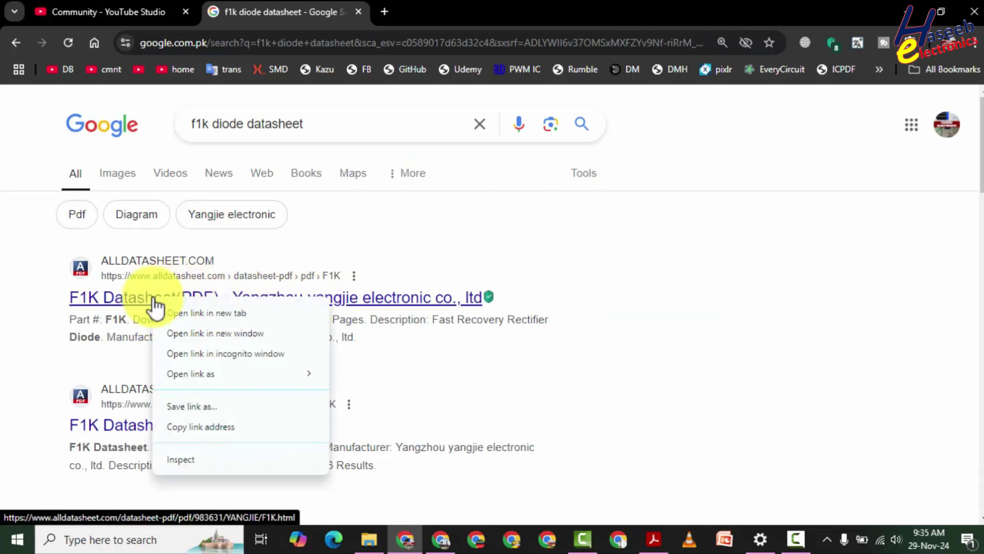
left_click(181, 312)
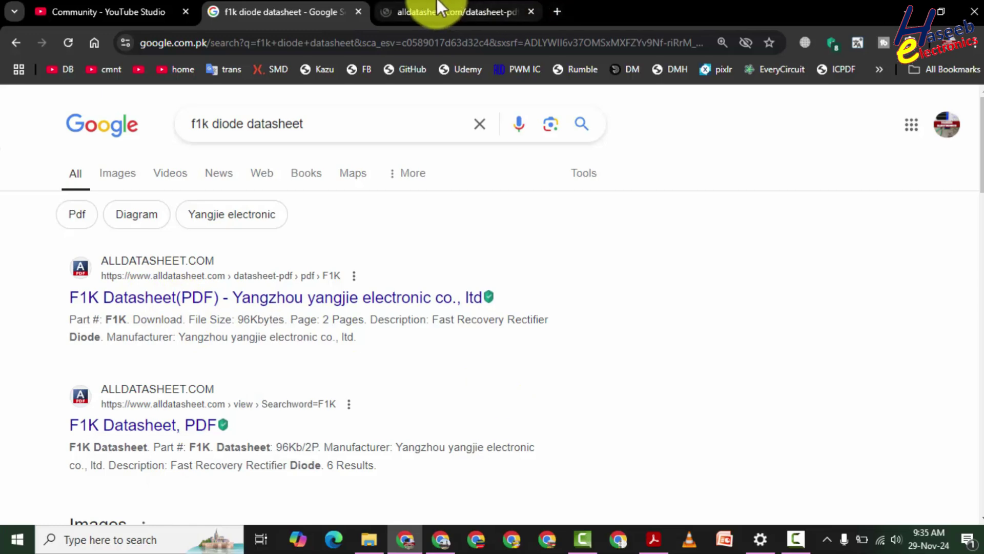
left_click(439, 11)
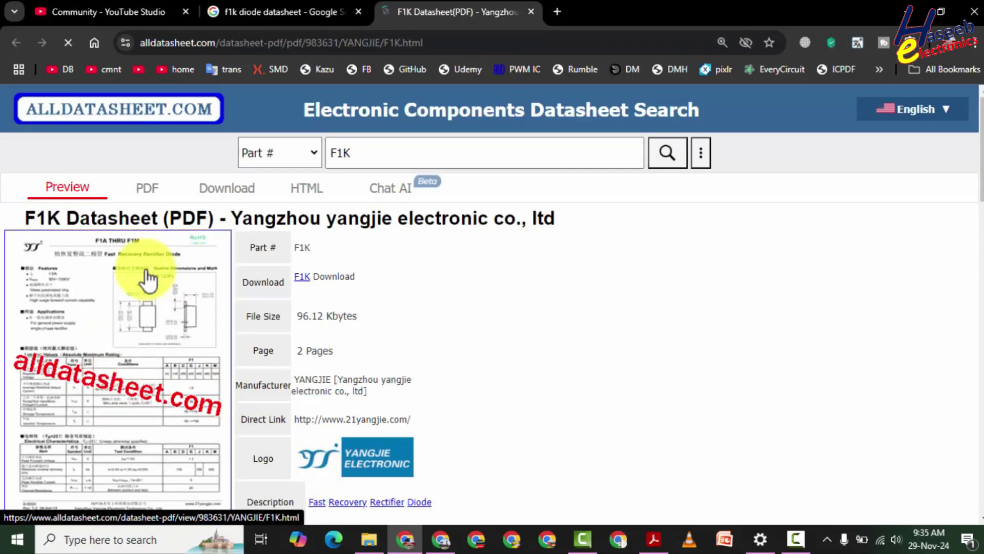
Step: Open the F1K datasheet PDF and scroll to the Limiting Values table heading
left_click(177, 329)
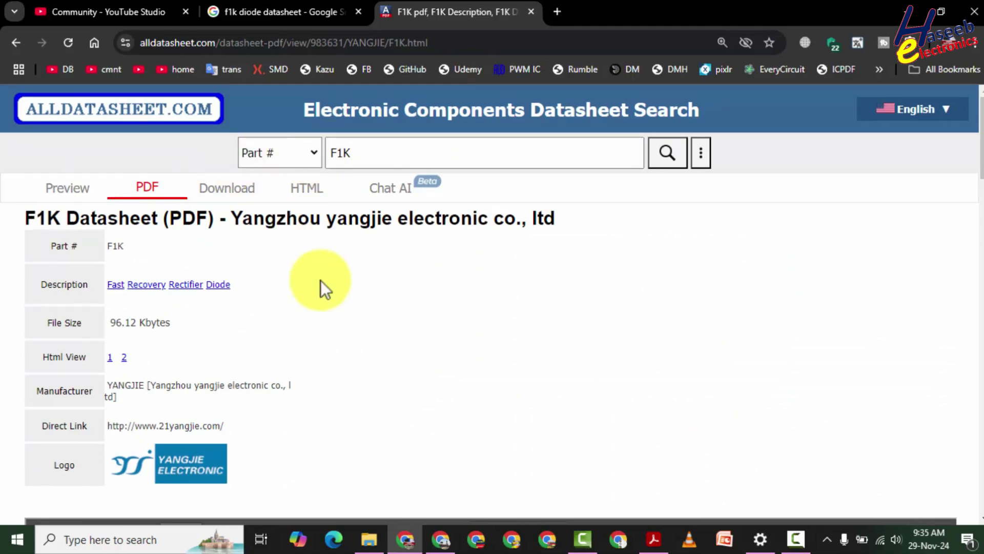
scroll(322, 297, "down", 7)
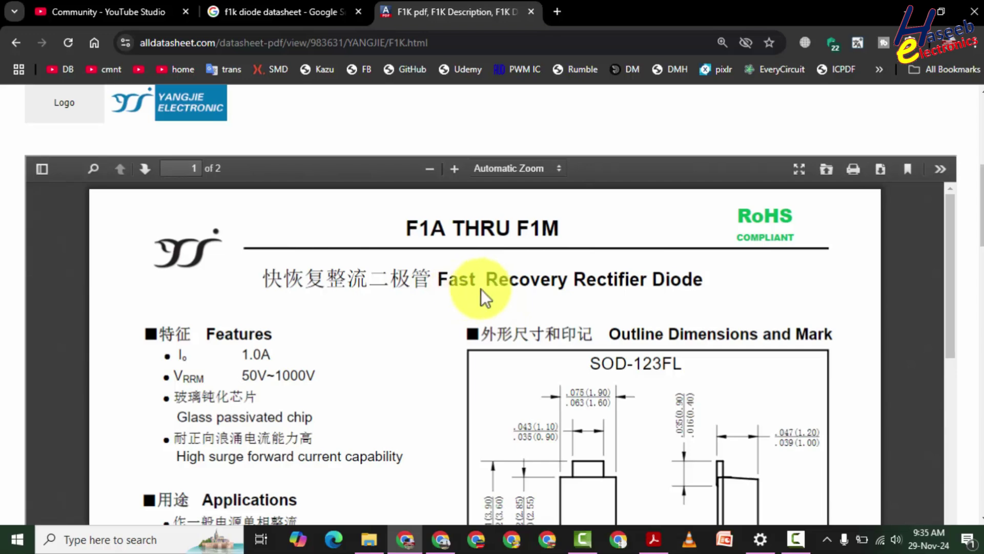
scroll(435, 327, "down", 2)
left_click_drag(435, 327, 223, 285)
left_click(185, 285)
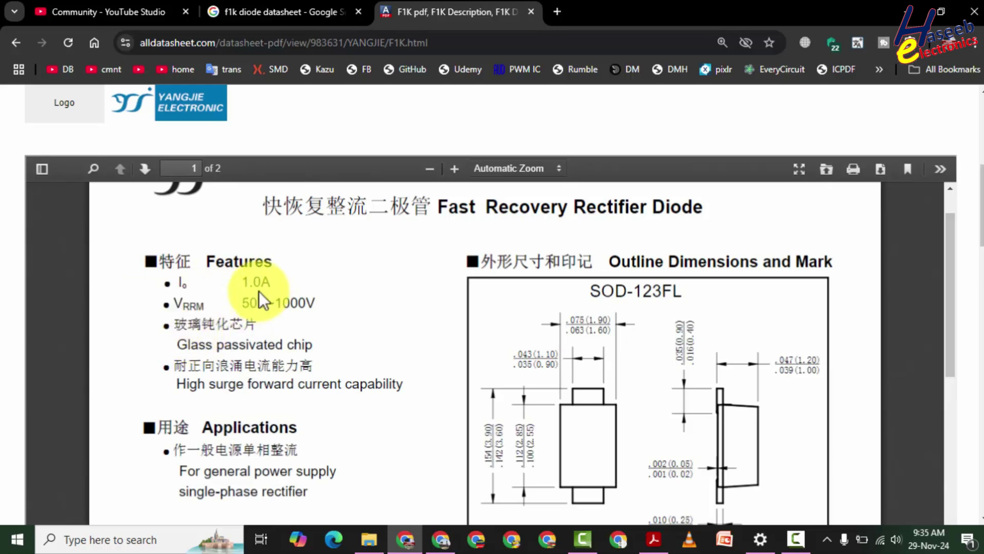
scroll(464, 315, "up", 2)
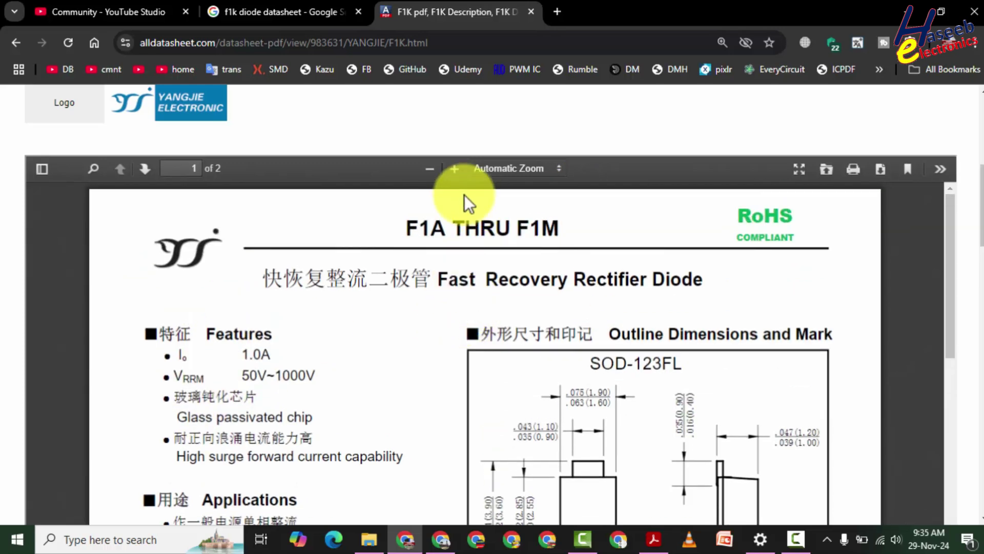
scroll(544, 234, "down", 8)
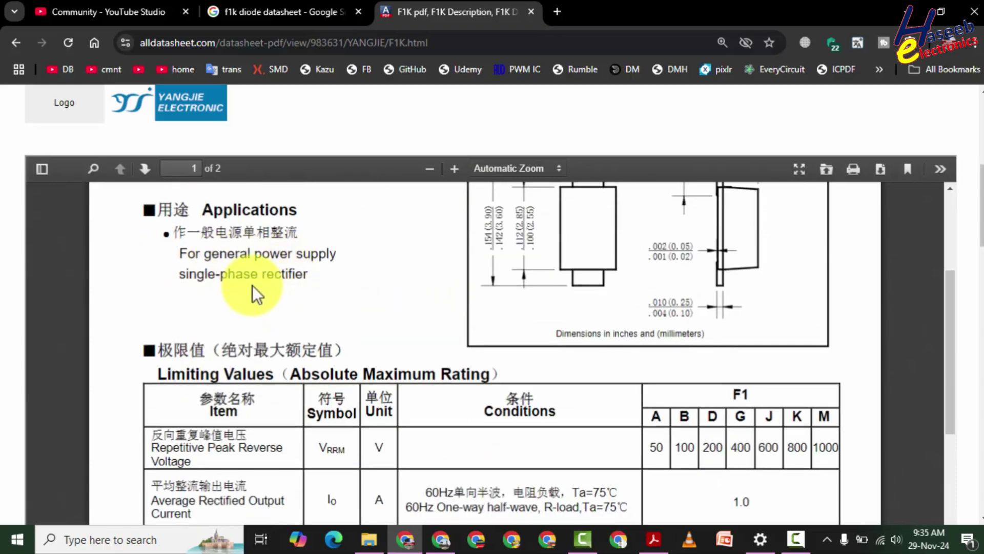
scroll(251, 285, "down", 4)
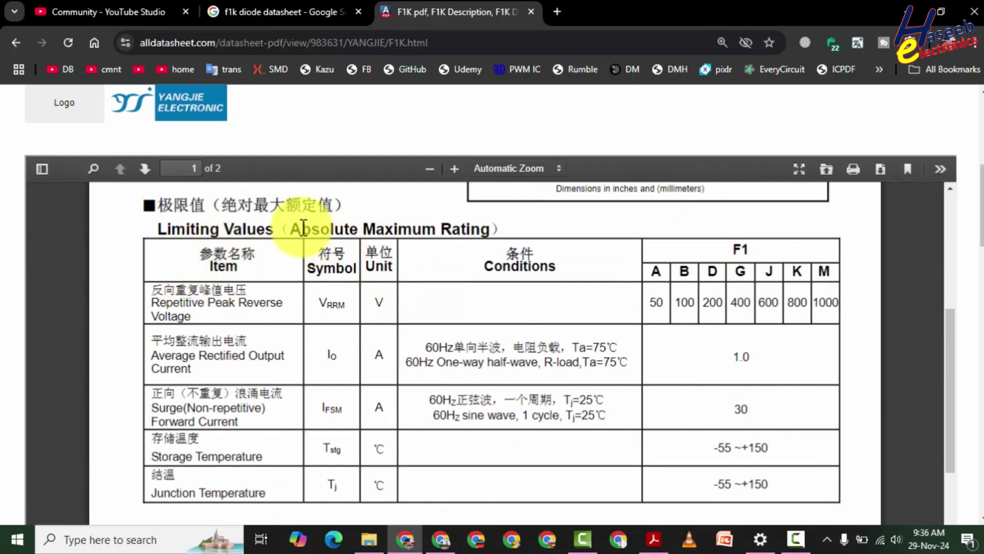
left_click_drag(303, 227, 470, 230)
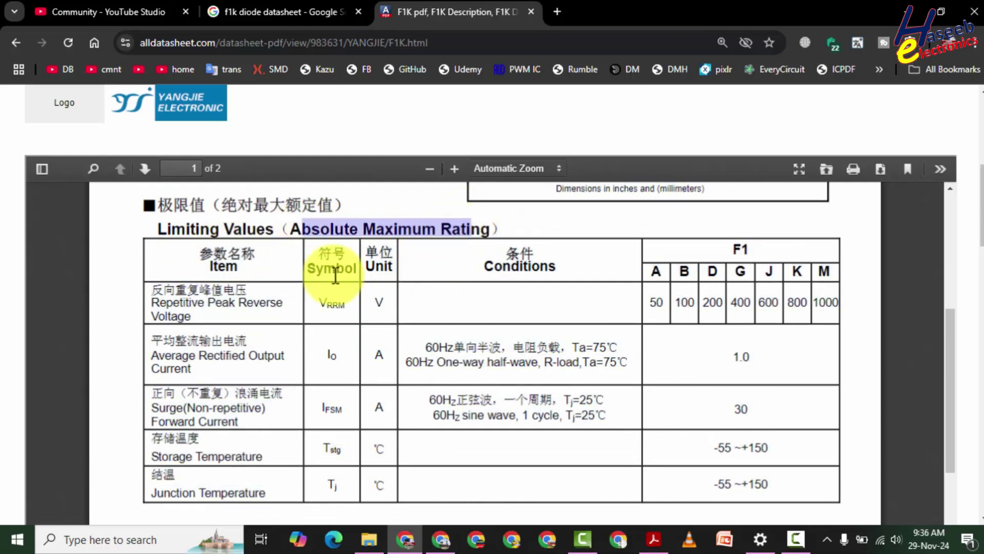
left_click(297, 319)
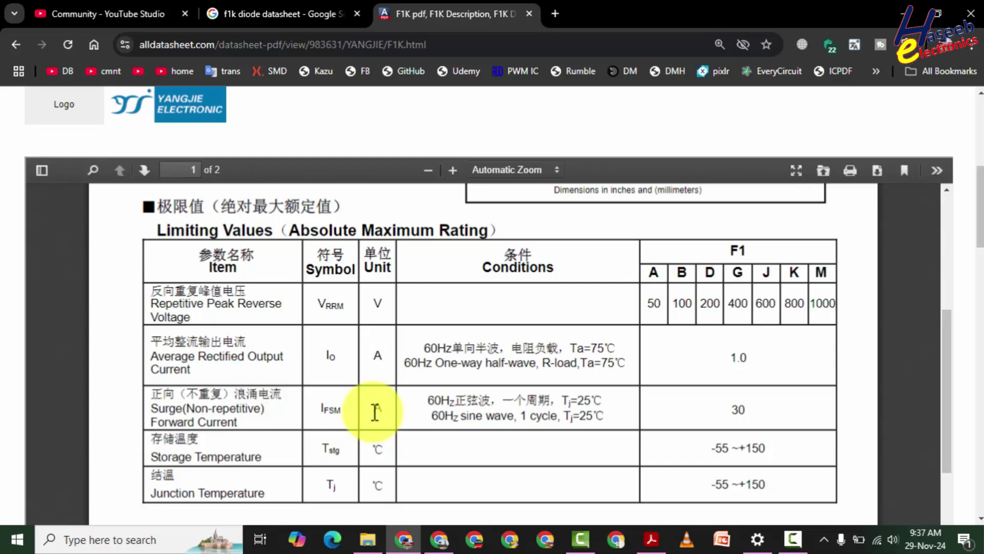
Step: Scroll the F1K PDF past Electrical Characteristics down to the FIG.5 reverse-recovery diagram
scroll(527, 435, "down", 2)
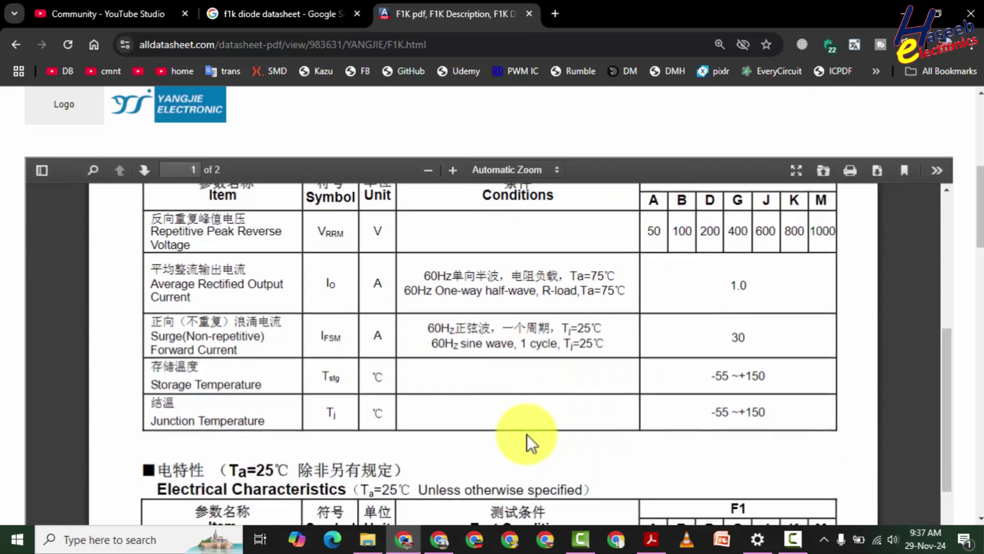
scroll(571, 410, "down", 5)
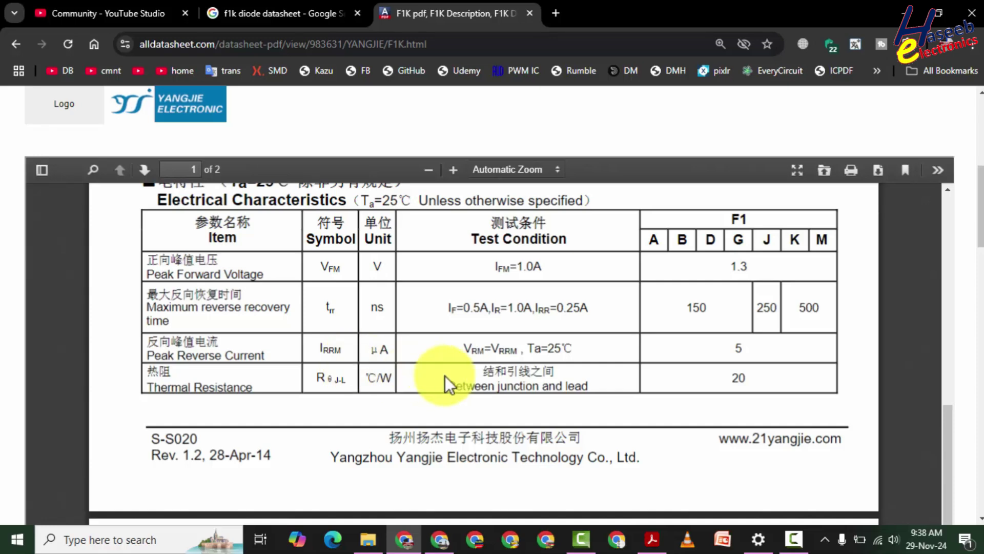
scroll(454, 394, "down", 15)
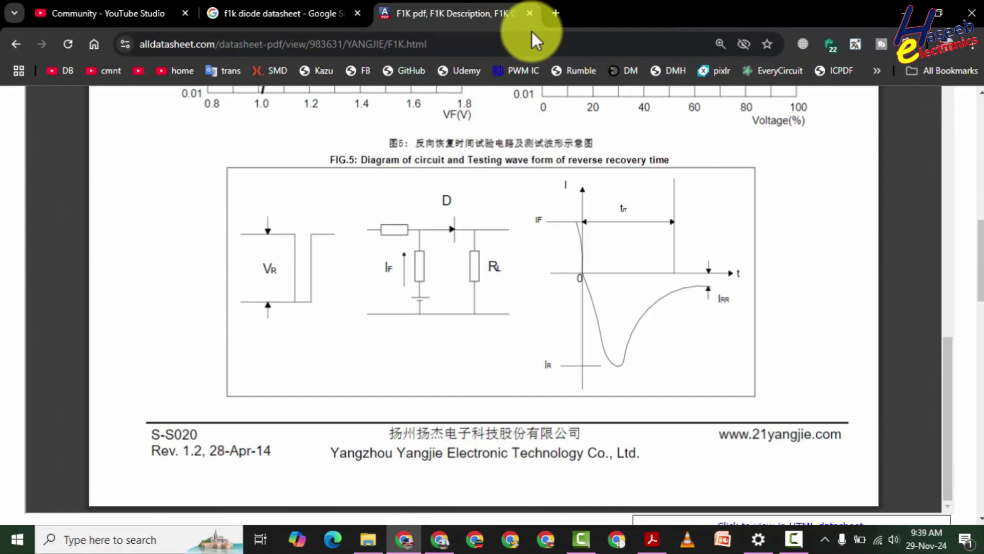
Step: Load digikey.com in a new tab and show the Semiconductors flyout under Products
left_click(580, 16)
key("Down")
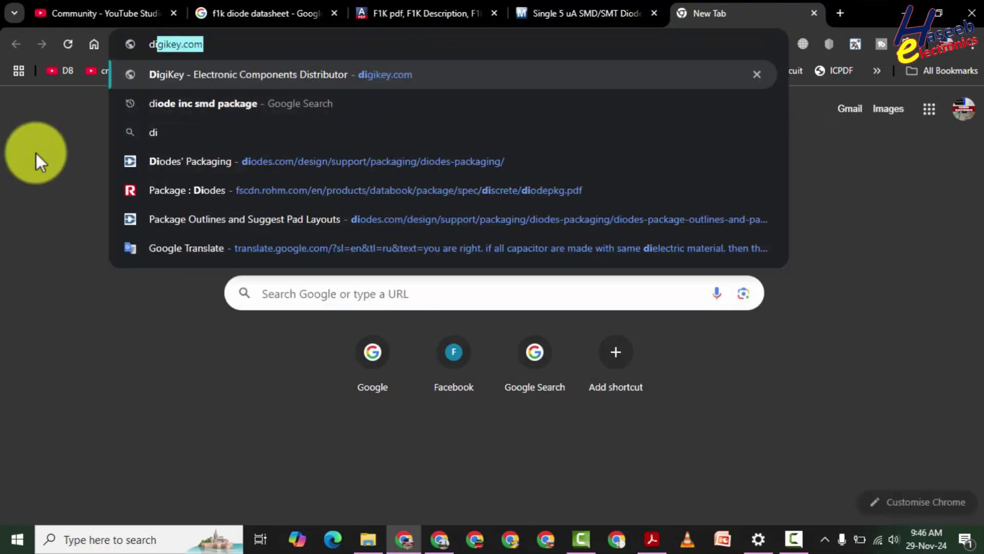
type("digikey")
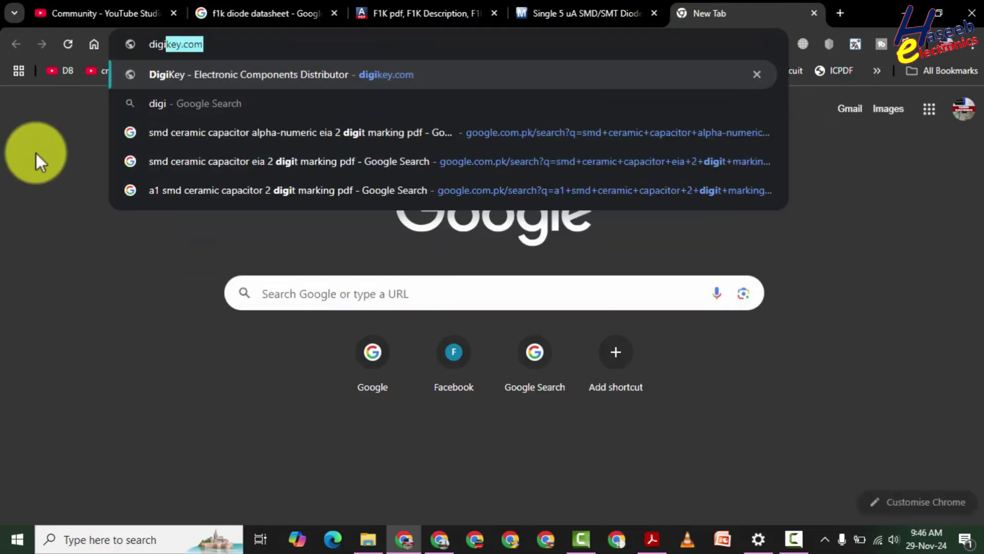
type(".com")
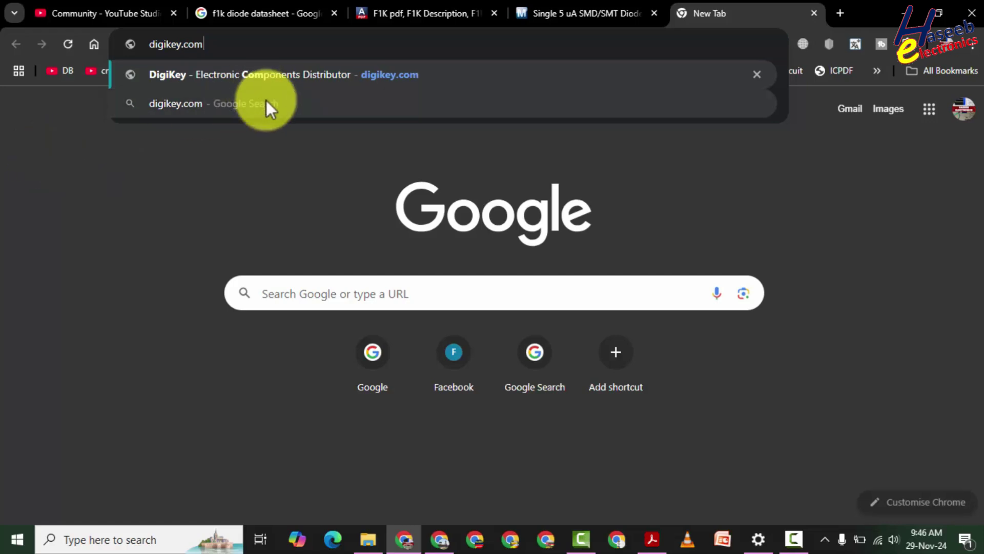
left_click(459, 85)
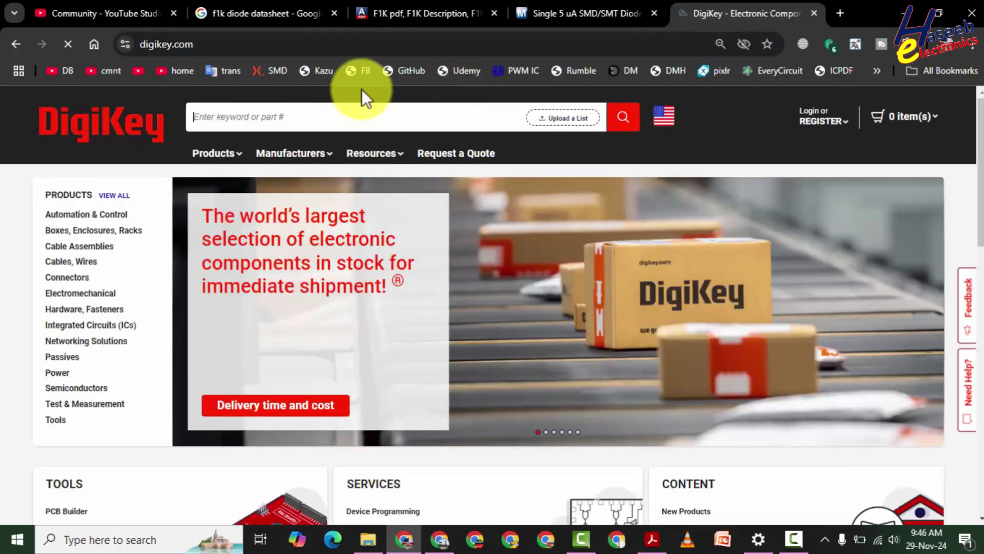
mouse_move(102, 281)
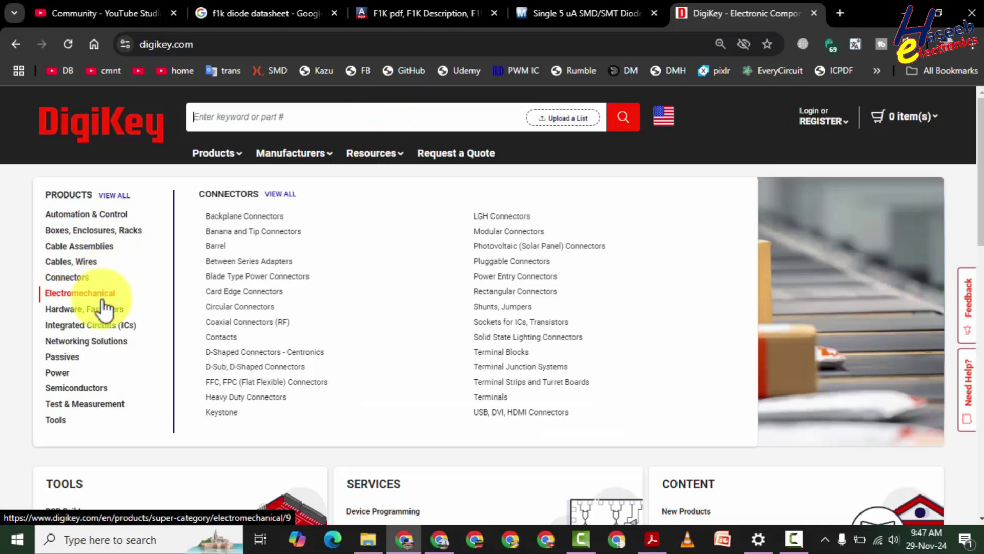
mouse_move(85, 395)
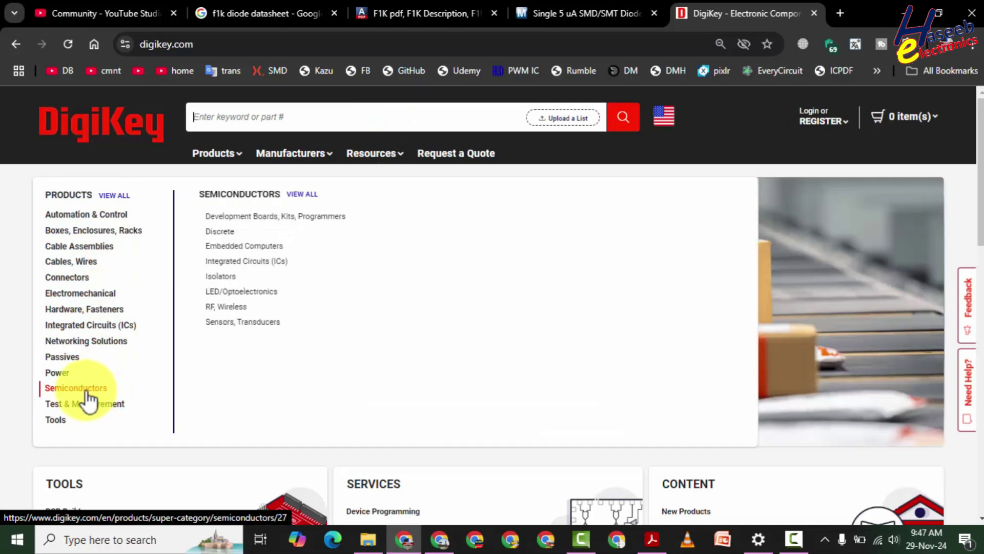
Step: Go through Discrete, Diodes and Rectifiers to the Single Diodes listing of 47,699 results
left_click(233, 231)
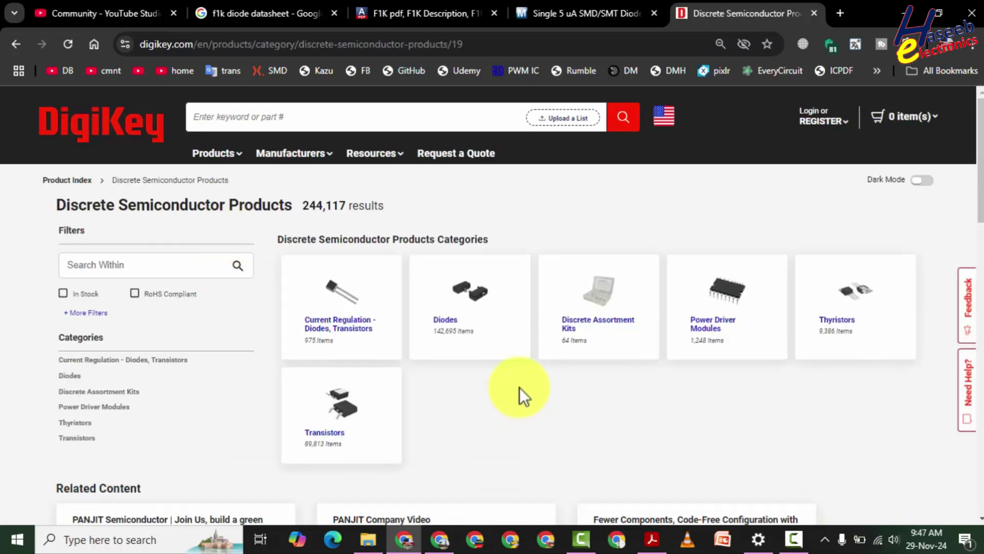
left_click(466, 310)
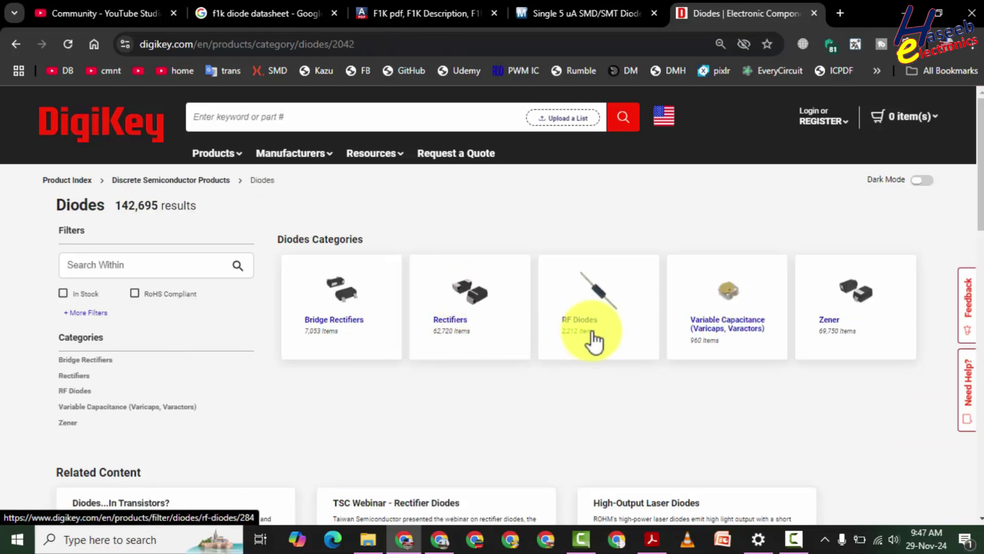
left_click(470, 308)
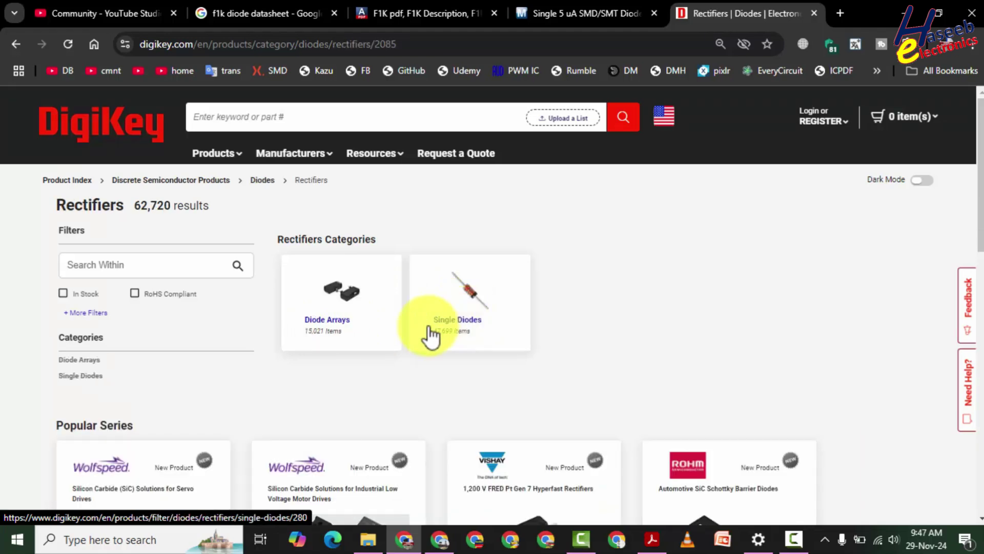
scroll(418, 325, "down", 3)
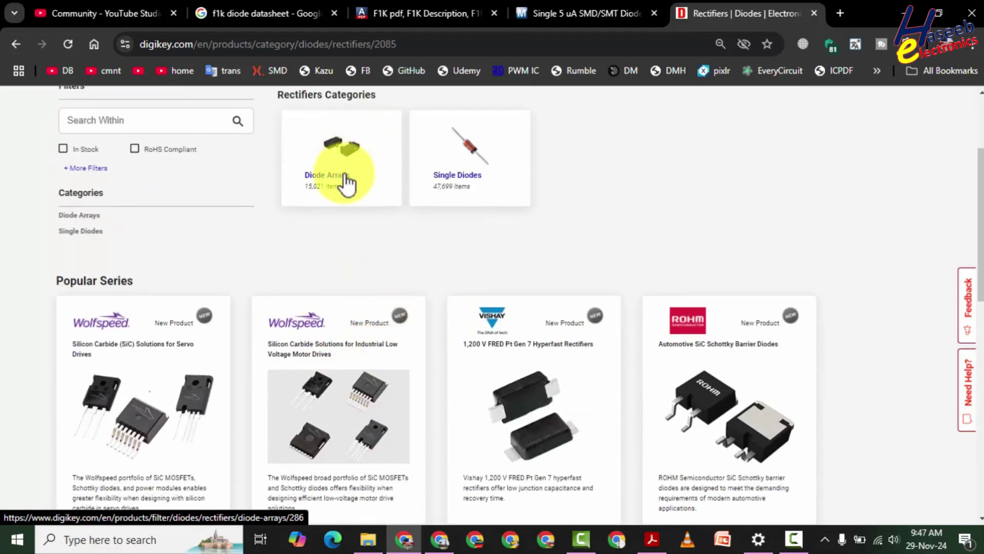
left_click(472, 148)
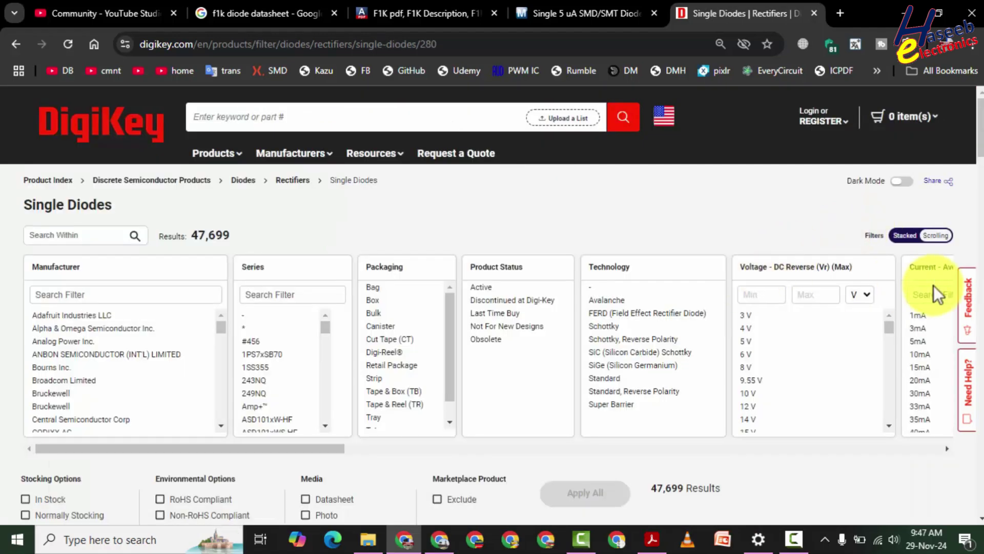
Step: Switch the filters to the stacked layout and select Active product status
left_click(912, 237)
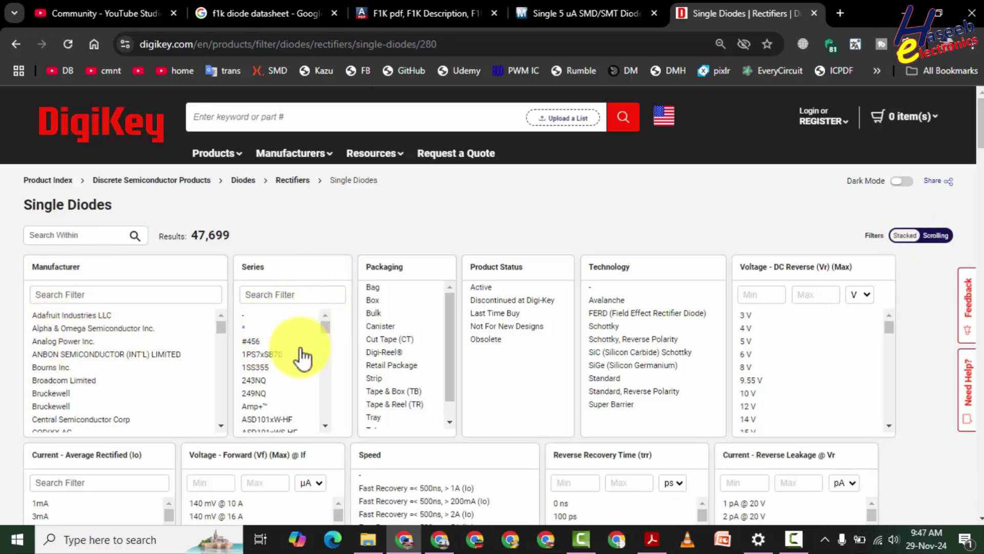
scroll(377, 314, "down", 1)
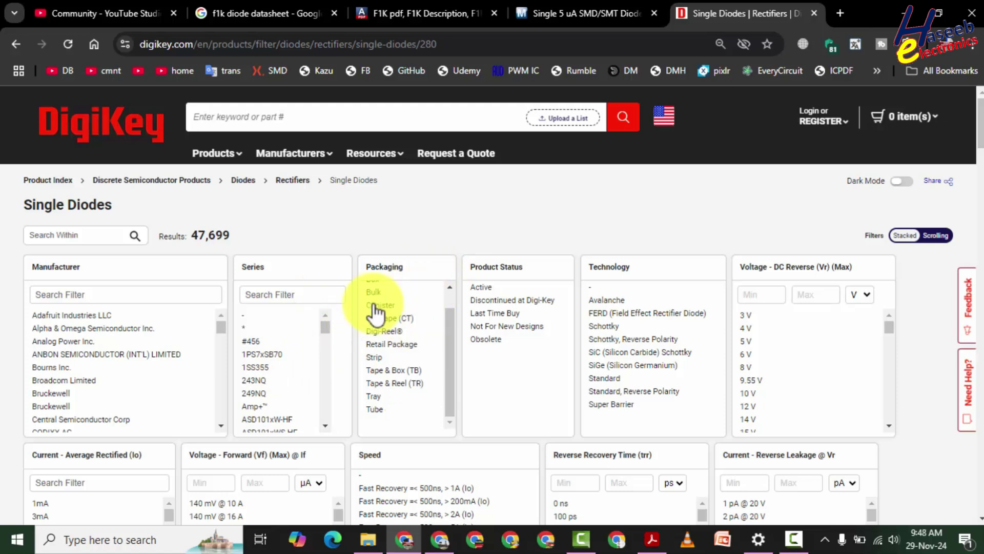
left_click(509, 288)
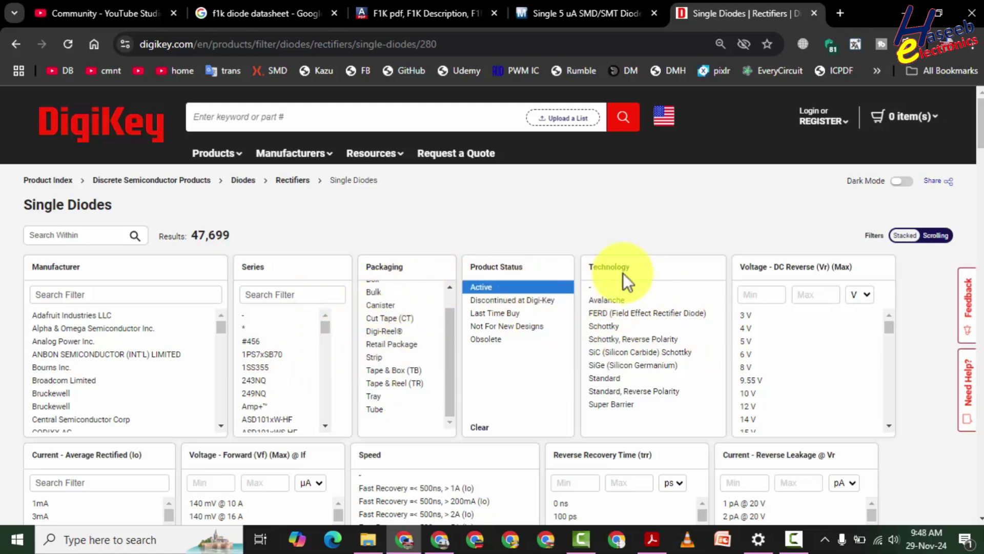
Step: Select reverse voltages from 800 V to 1000 V in the Voltage - DC Reverse (Vr) filter
scroll(650, 356, "down", 4)
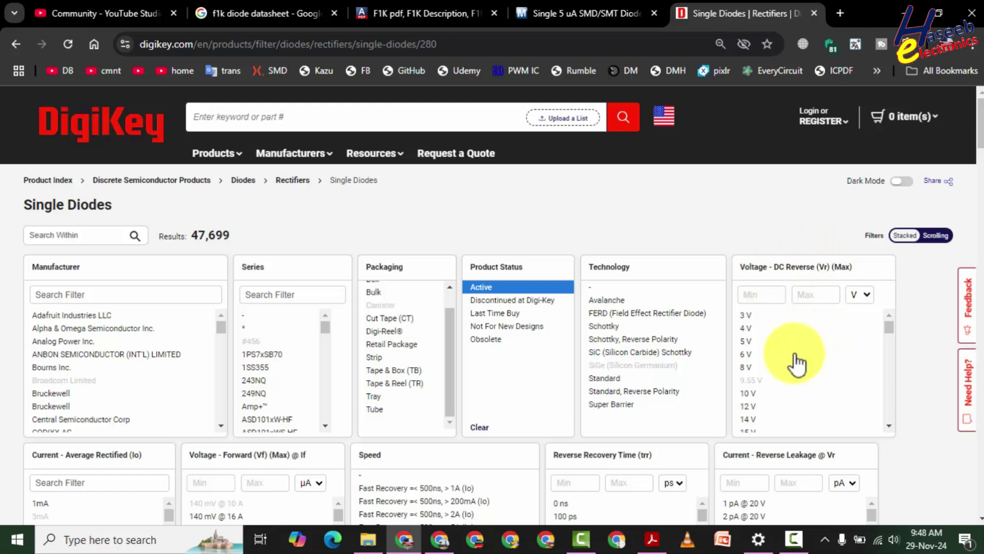
scroll(795, 354, "down", 10)
scroll(792, 355, "down", 5)
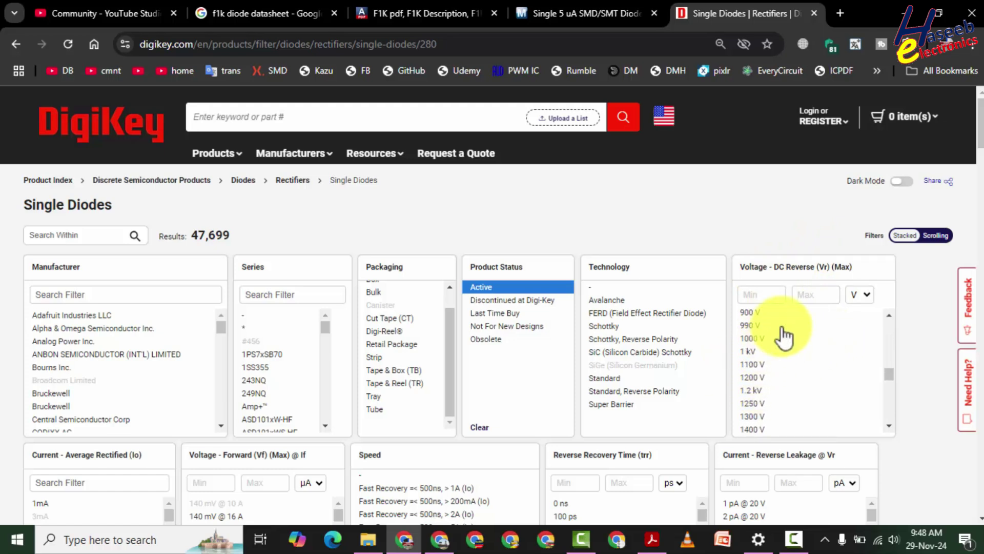
left_click(890, 315)
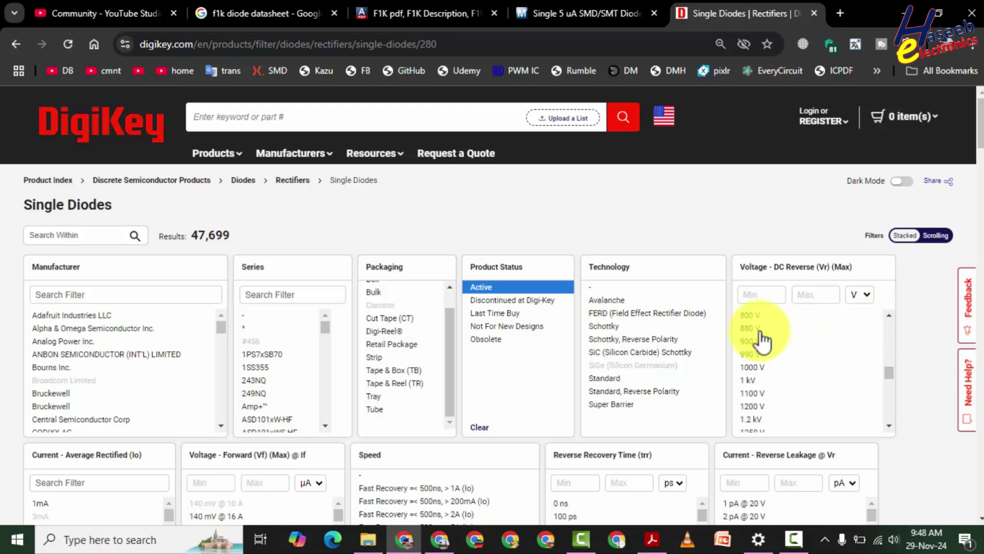
left_click_drag(754, 322, 813, 374)
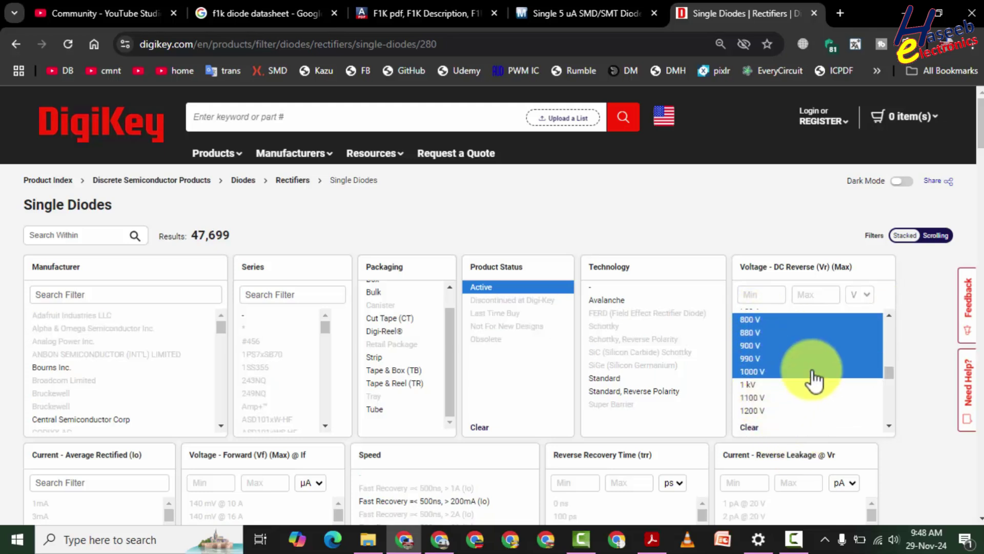
scroll(824, 353, "up", 1)
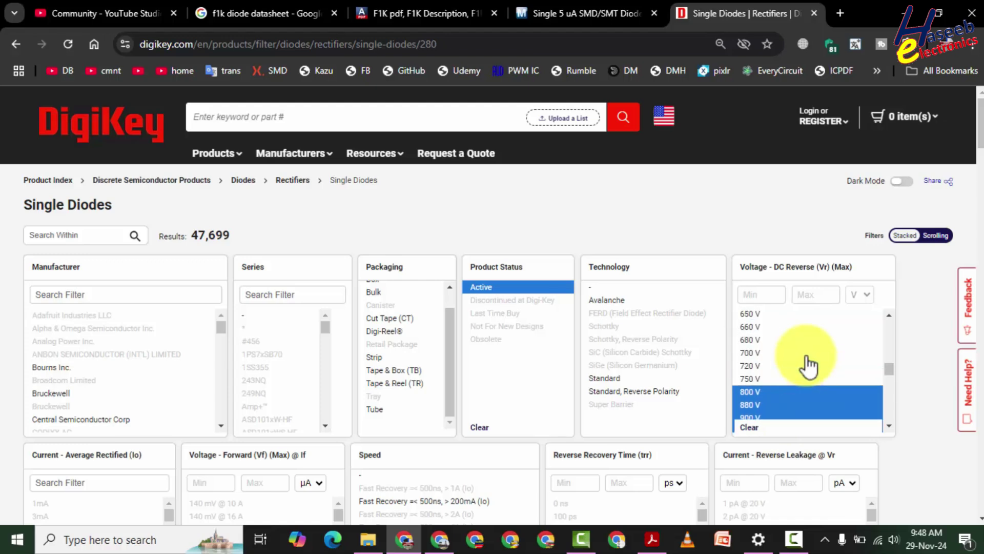
scroll(823, 356, "down", 1)
scroll(820, 354, "down", 1)
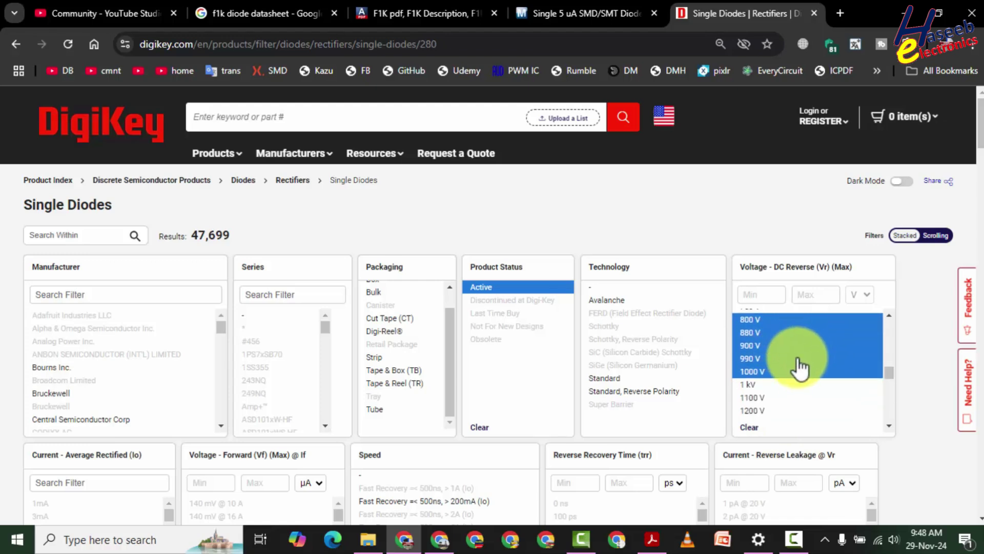
scroll(939, 294, "down", 4)
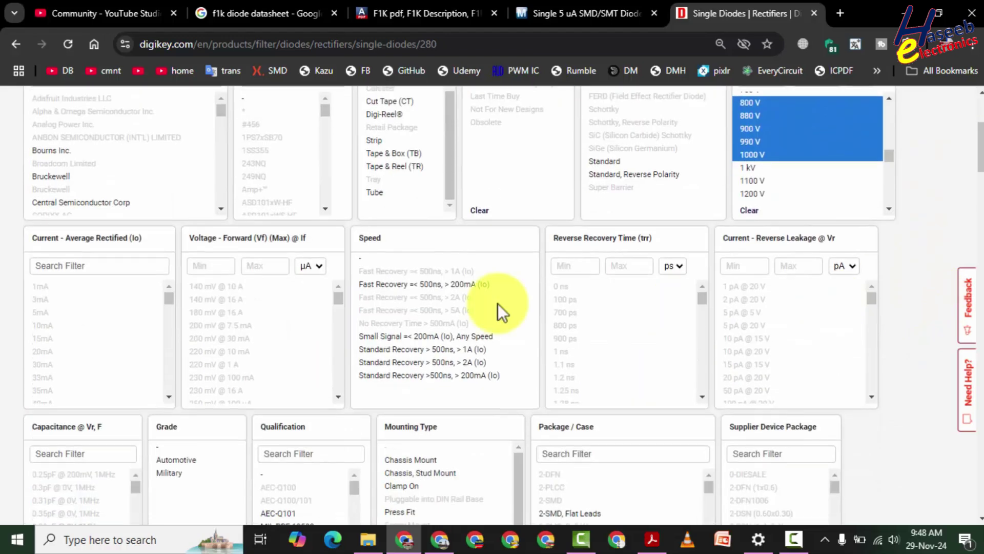
scroll(79, 312, "down", 6)
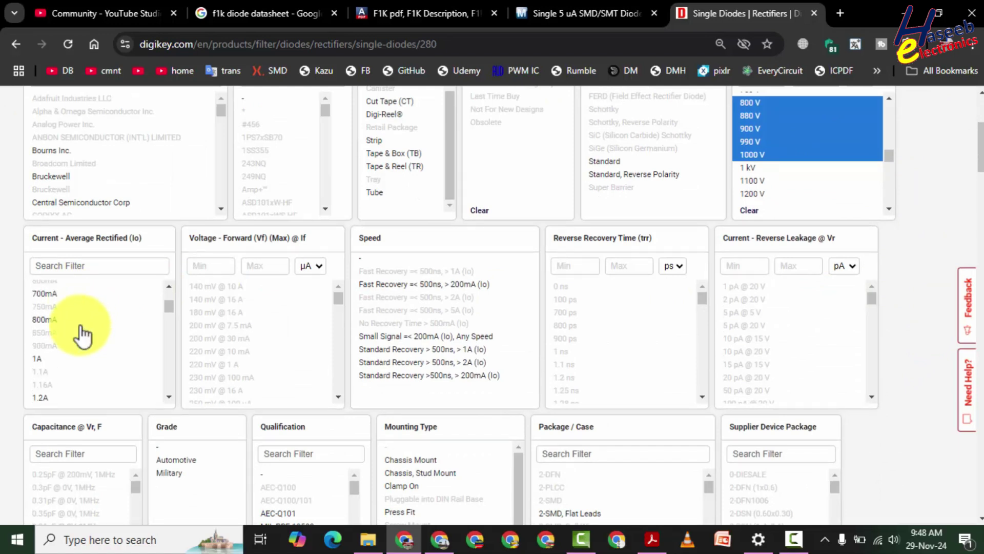
left_click(48, 359)
scroll(96, 371, "down", 3)
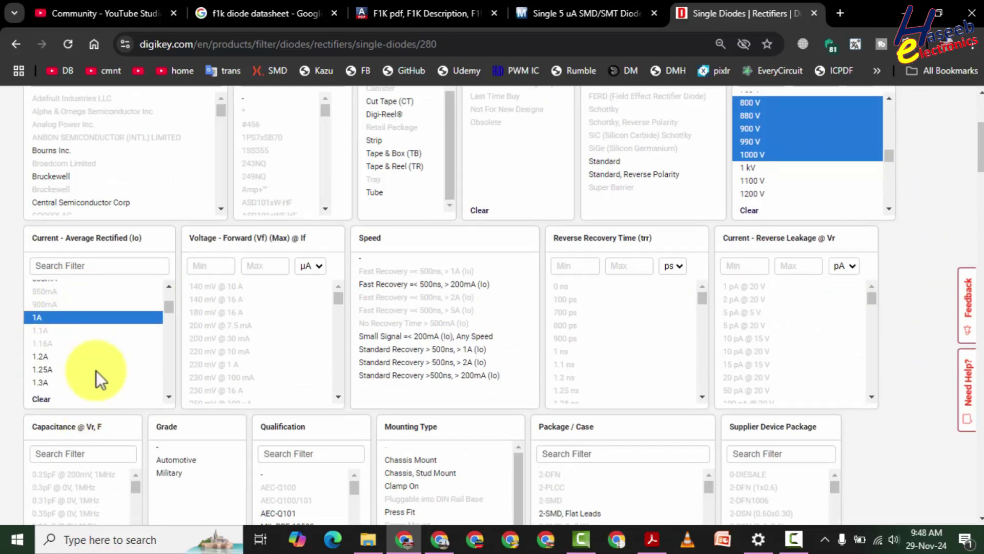
scroll(72, 331, "up", 2)
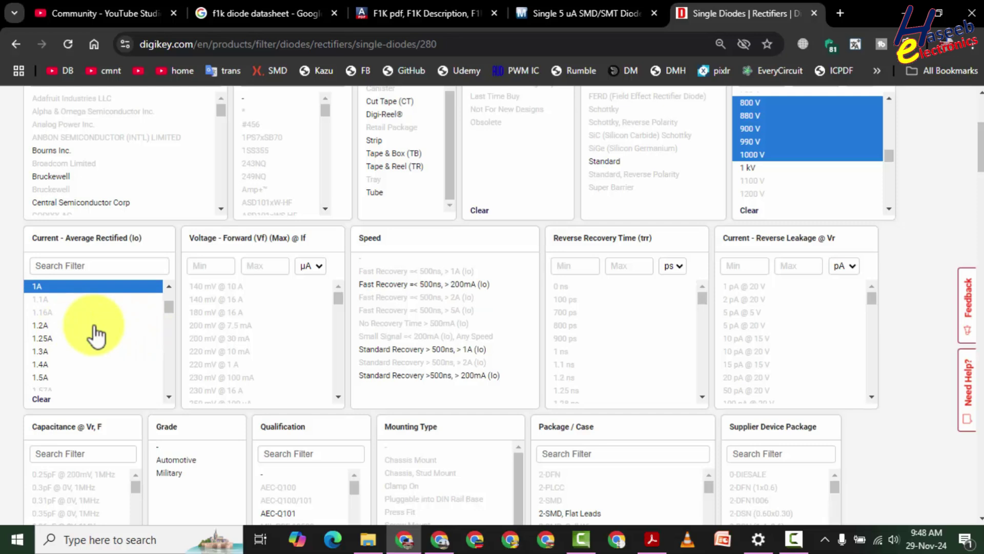
left_click(44, 326)
left_click(49, 340)
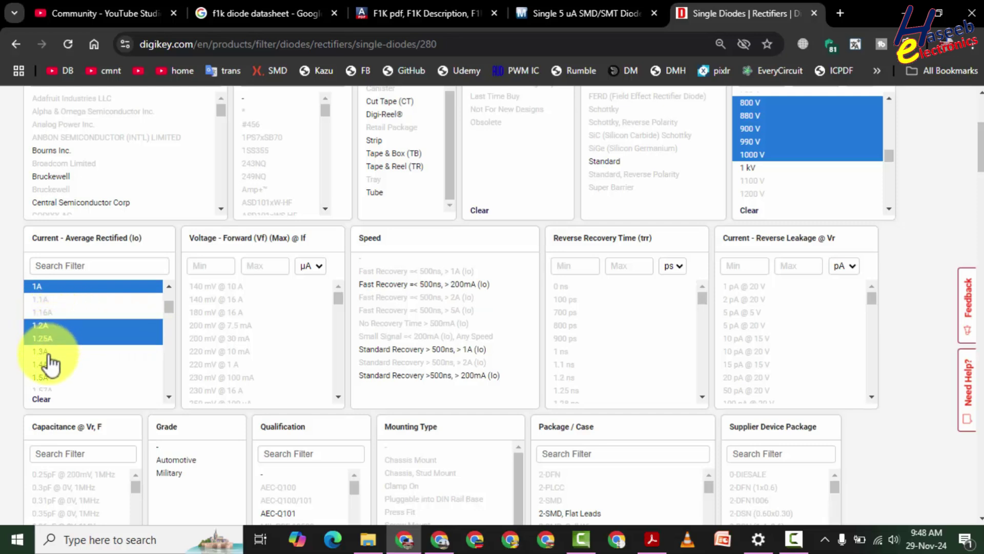
left_click(49, 353)
left_click(50, 365)
left_click(52, 378)
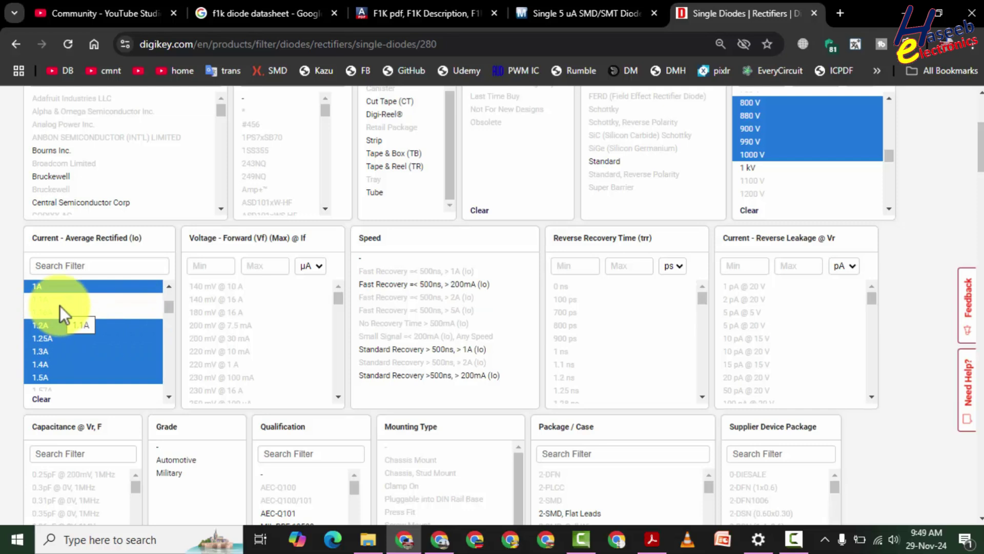
scroll(242, 345, "down", 5)
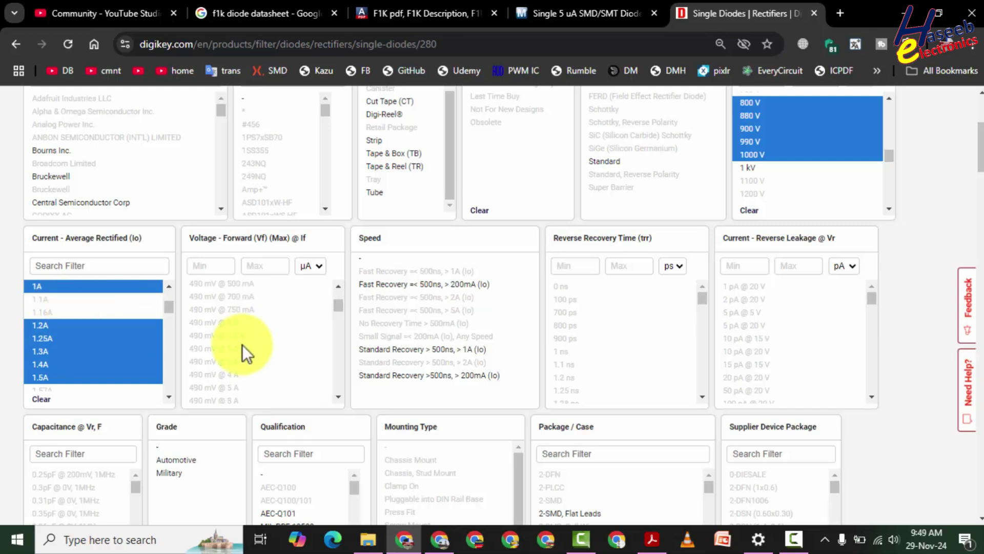
scroll(241, 344, "down", 5)
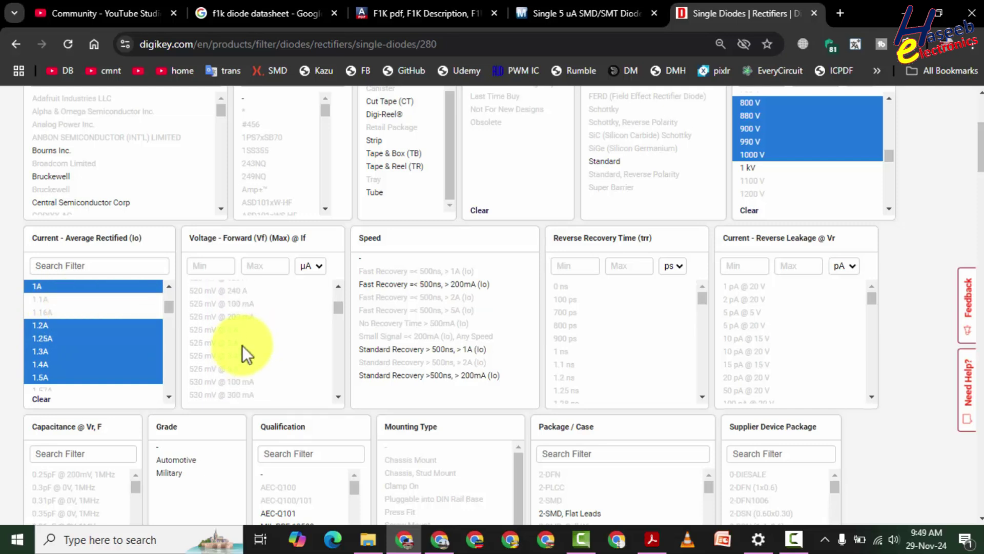
Step: Add 1.1 V @ 1 A, 1.1 V @ 1.5 A and 1.15 V @ 1.5 A forward voltages
scroll(244, 308, "down", 7)
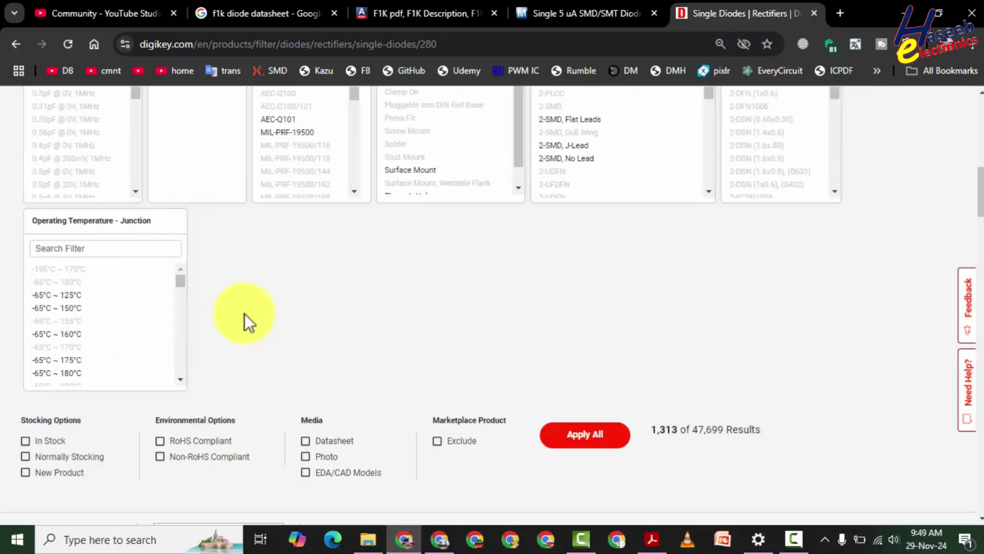
scroll(246, 359, "up", 7)
scroll(251, 344, "down", 2)
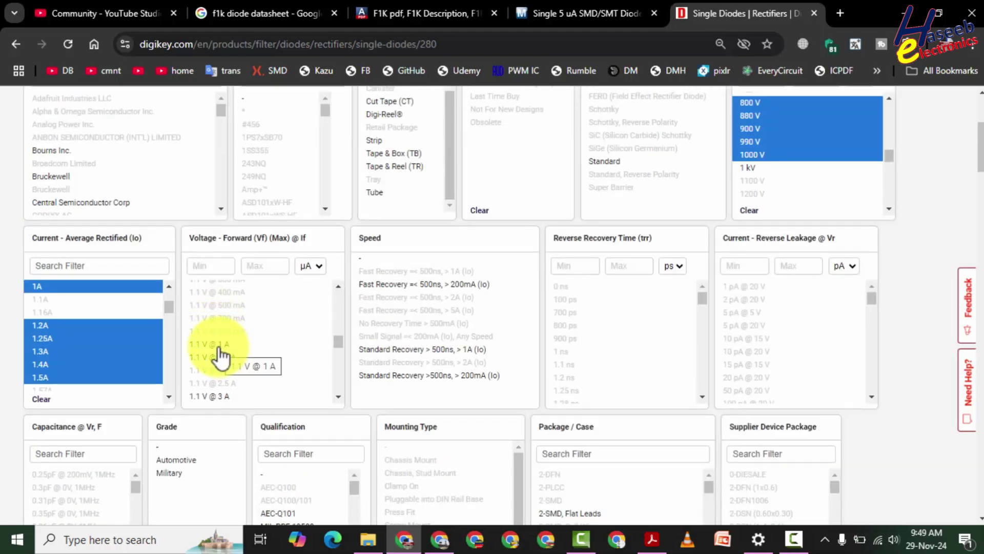
left_click(219, 345)
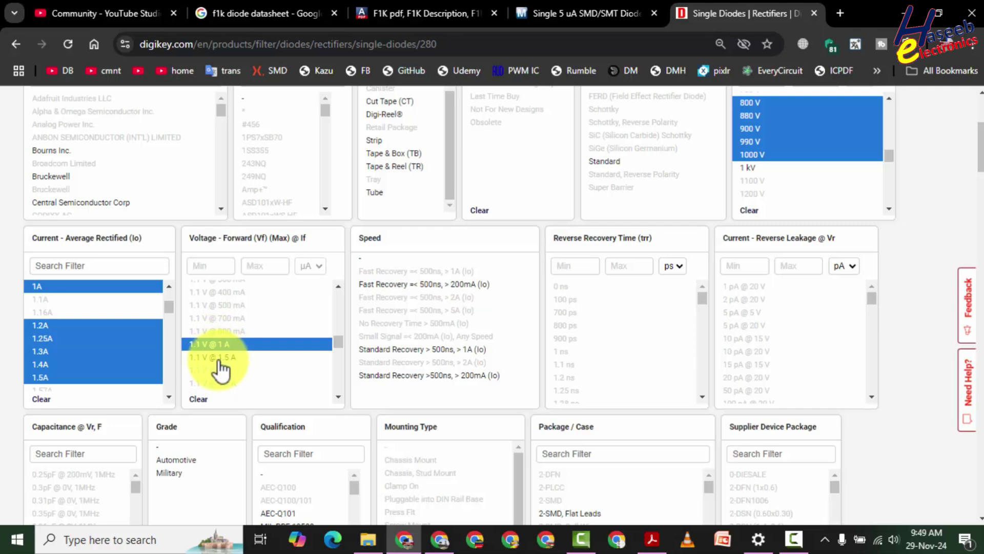
left_click(220, 359)
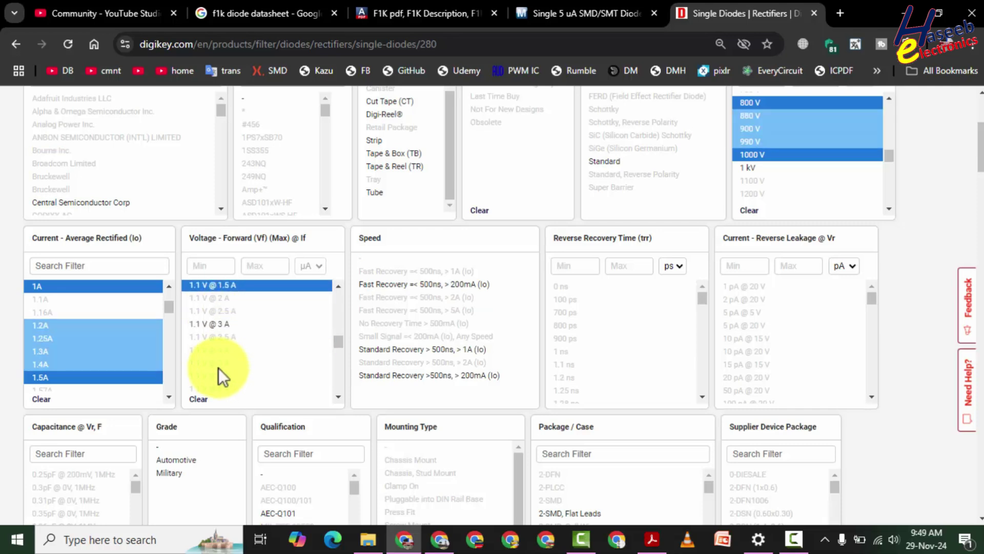
scroll(219, 367, "down", 1)
left_click(213, 334)
scroll(214, 358, "down", 3)
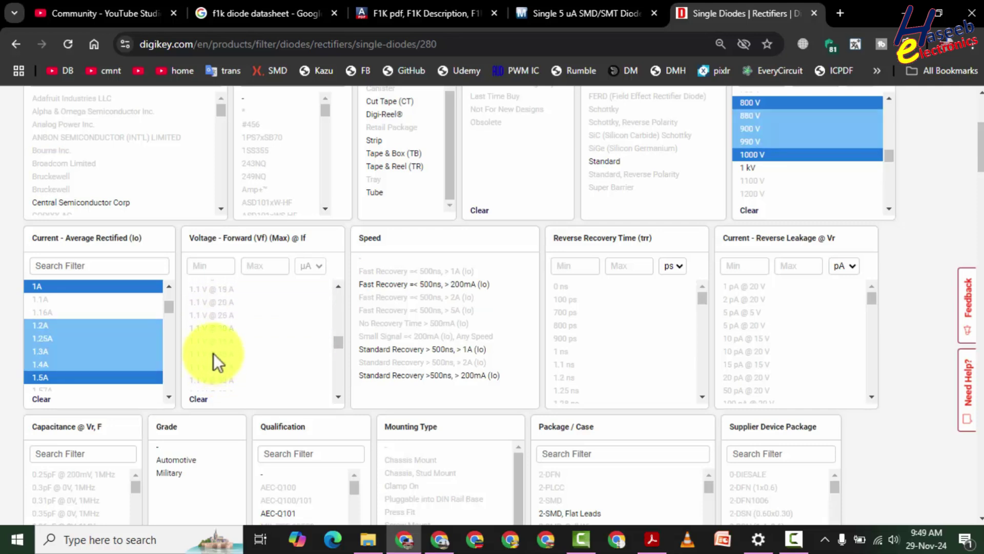
scroll(213, 352, "down", 5)
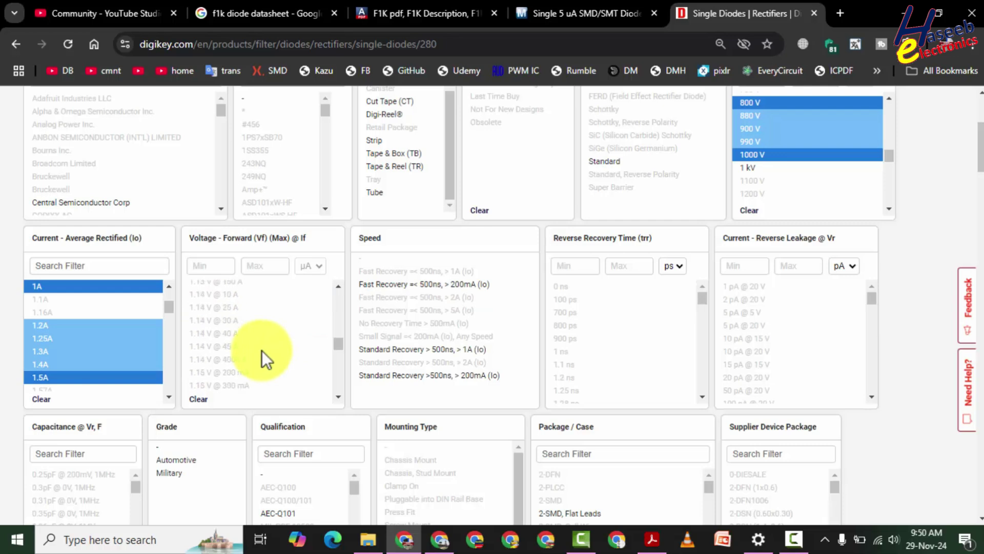
left_click(221, 382)
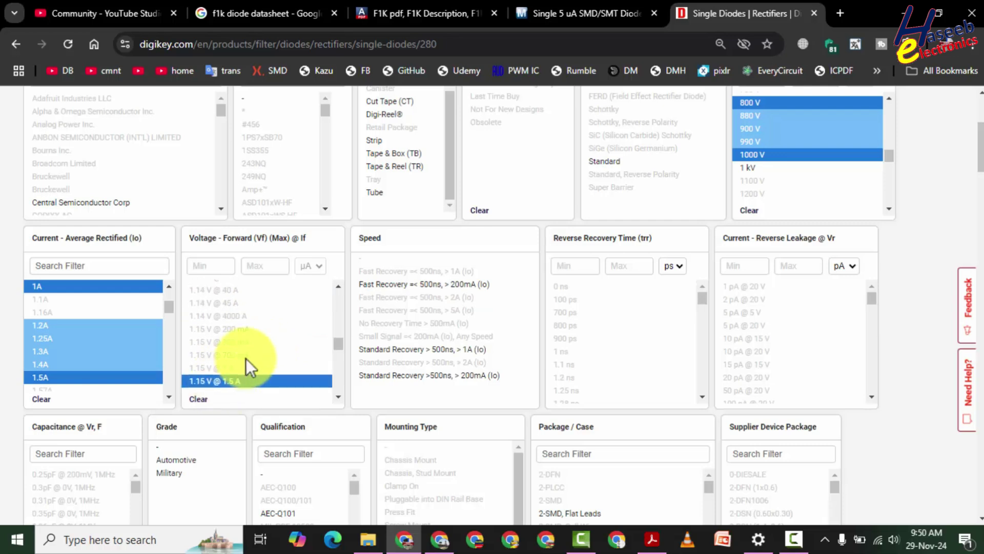
Step: Add the 1.3 V @ 1–1.5 A and 1.35 V @ 1 A forward voltage options
scroll(246, 359, "down", 3)
scroll(246, 358, "down", 6)
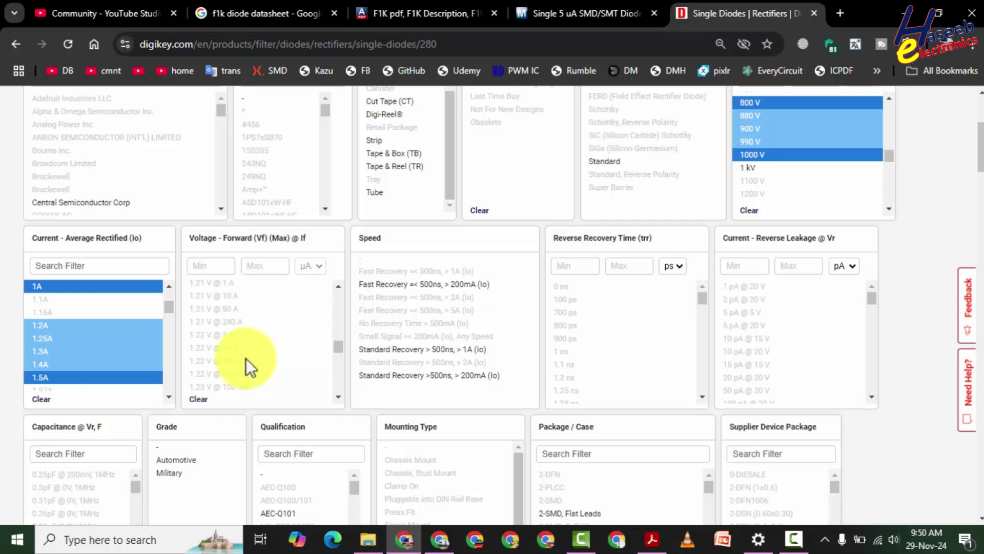
scroll(246, 358, "down", 5)
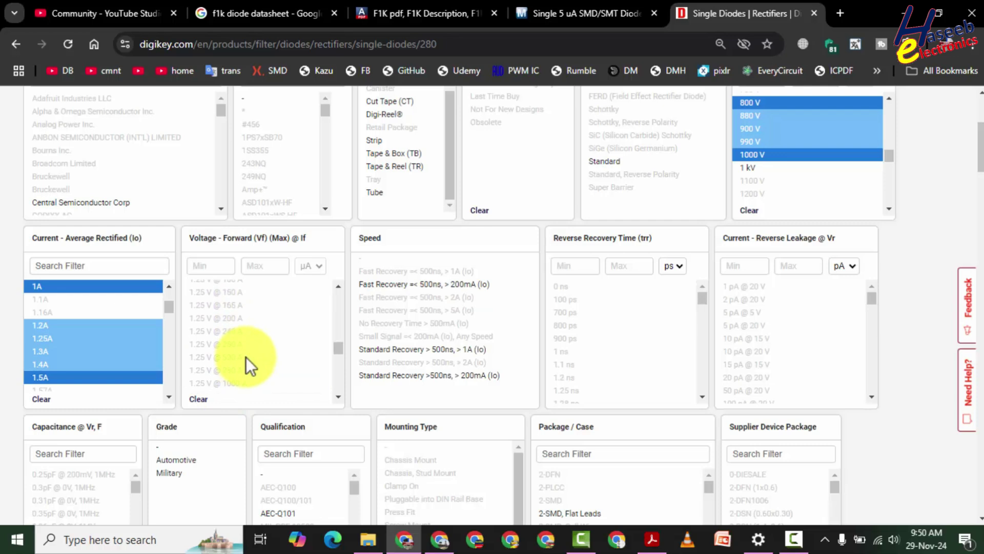
scroll(210, 328, "down", 2)
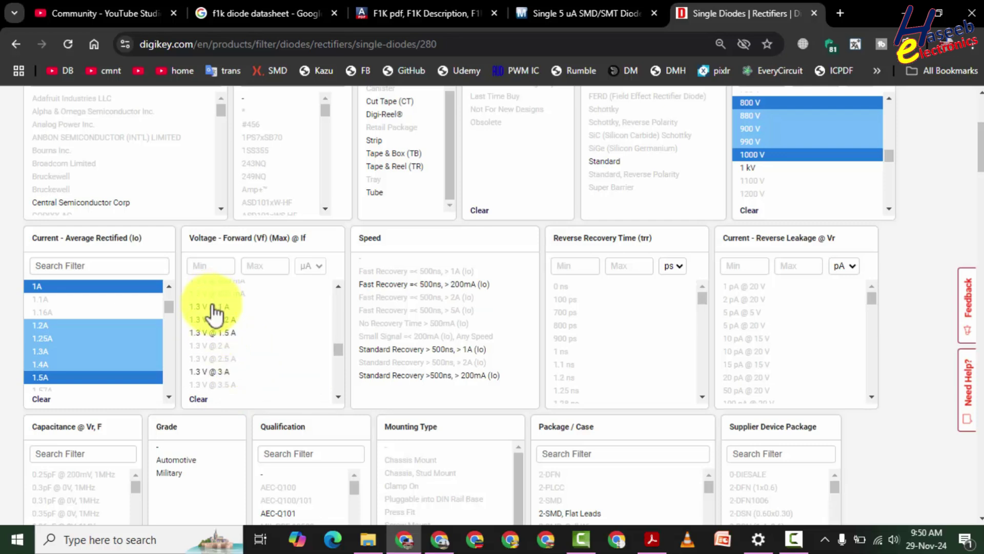
left_click_drag(212, 306, 226, 383)
scroll(248, 354, "down", 4)
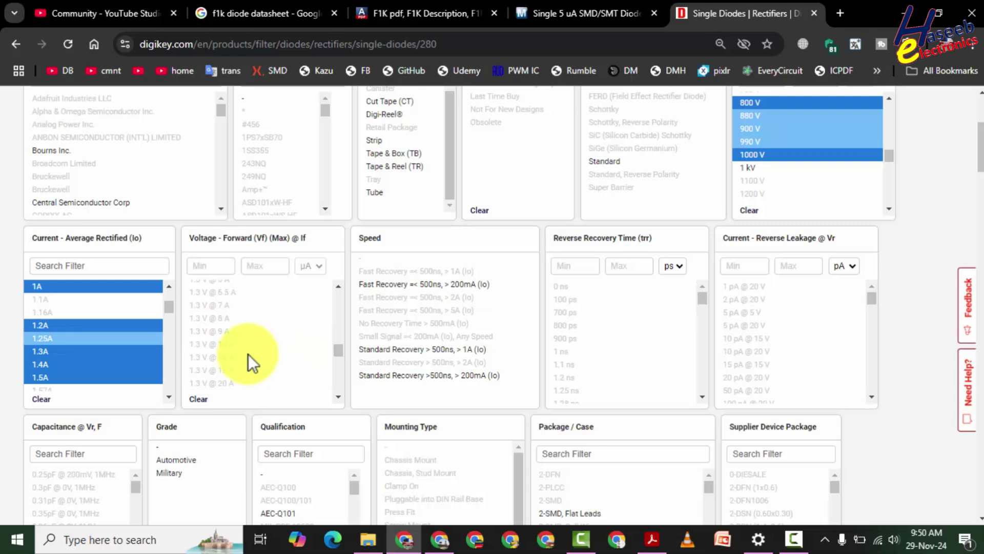
scroll(248, 355, "down", 3)
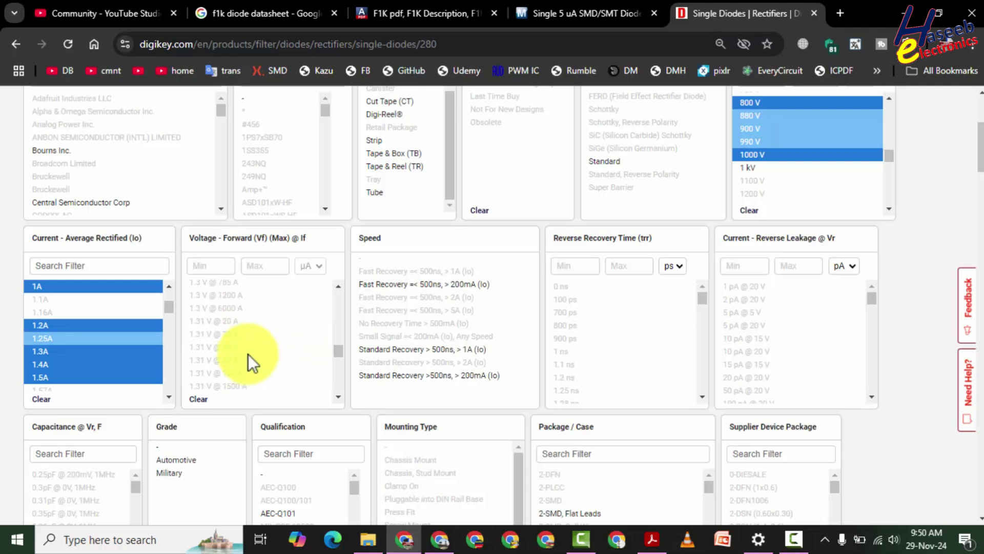
scroll(248, 355, "down", 5)
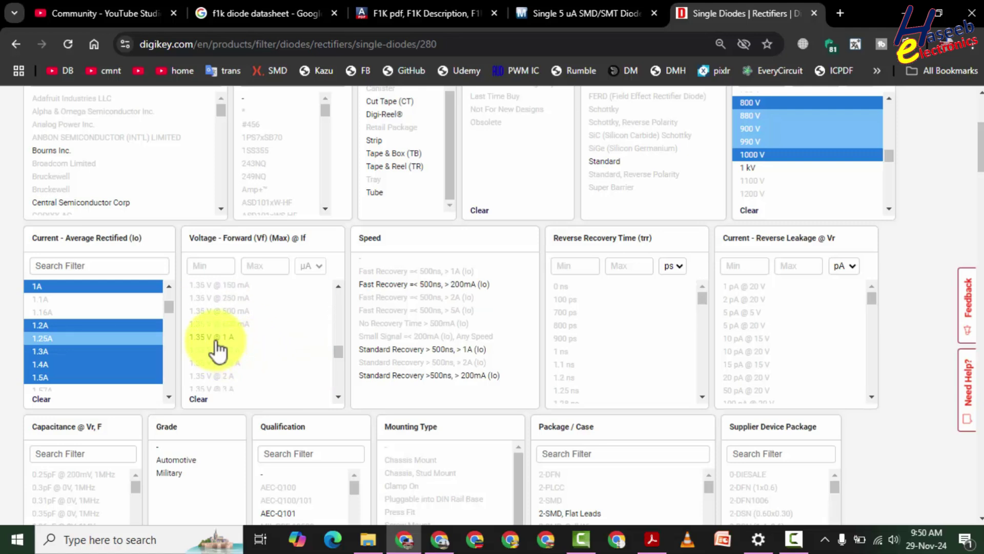
left_click(217, 348)
scroll(241, 358, "down", 3)
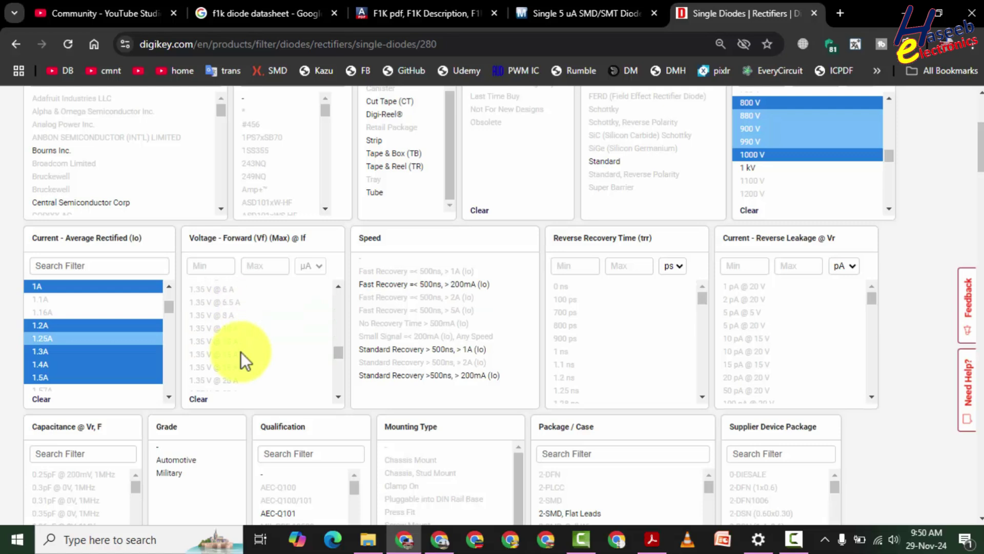
scroll(240, 352, "down", 4)
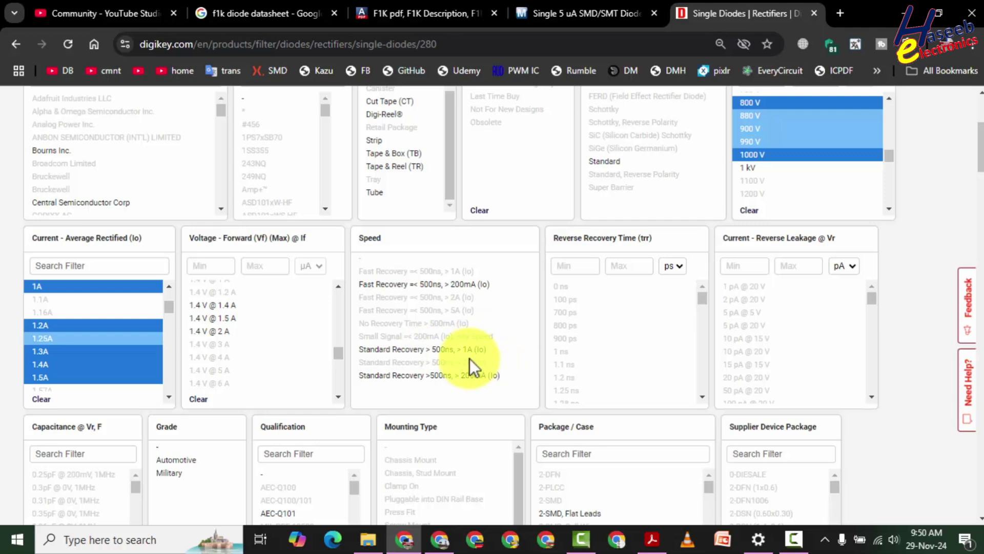
Step: Choose Standard Recovery > 500ns, > 1A (Io) speed and Apply All, showing 4 FM4007 diodes
left_click(385, 349)
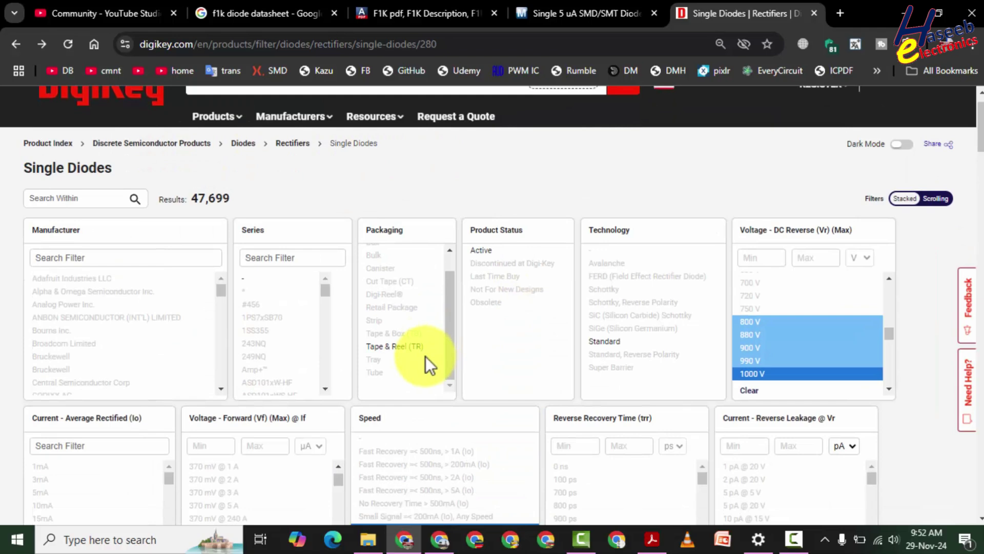
scroll(405, 358, "down", 10)
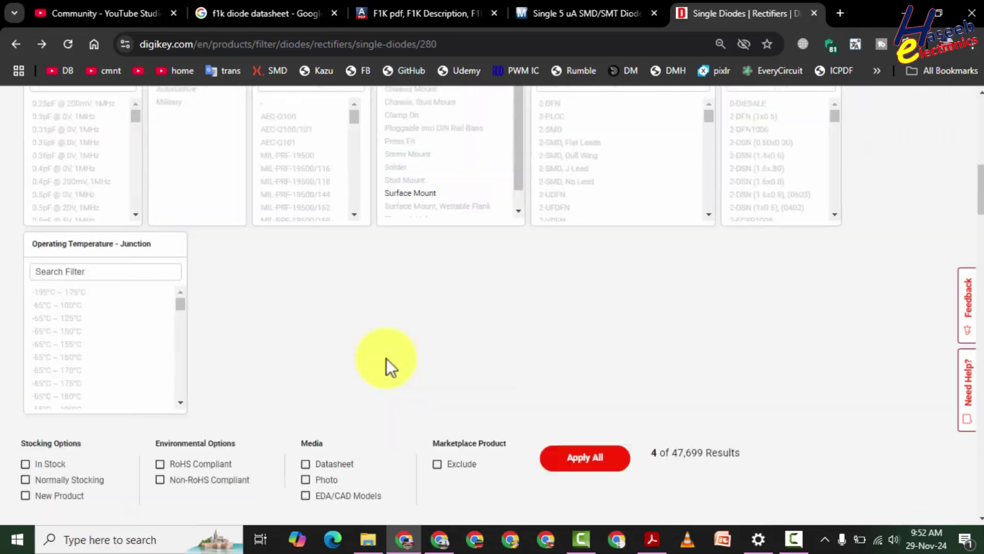
scroll(388, 365, "down", 3)
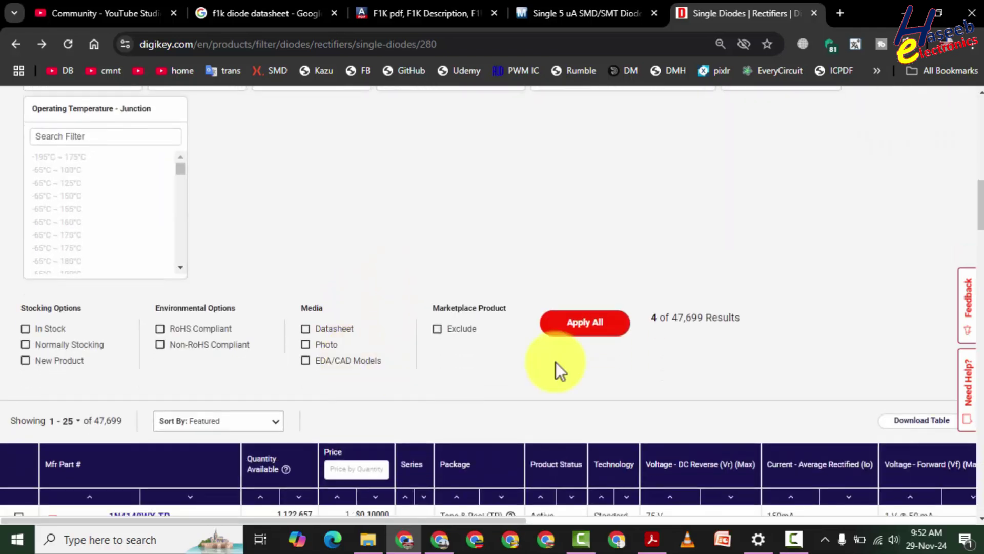
left_click(584, 323)
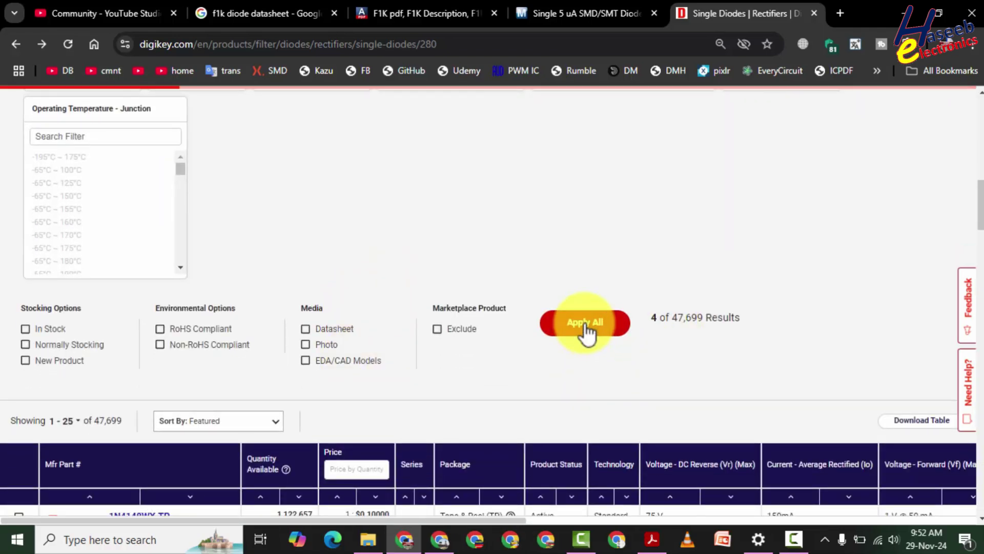
scroll(343, 324, "down", 6)
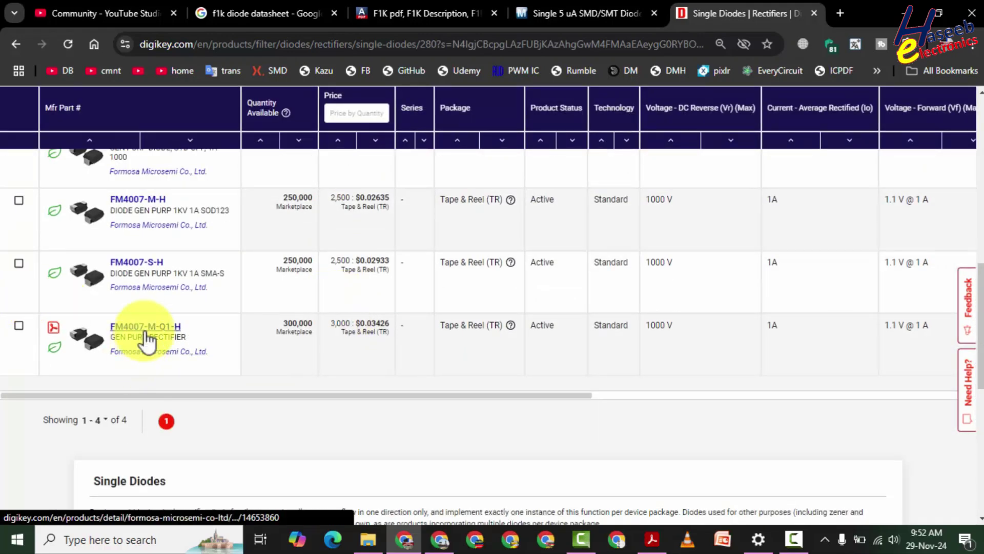
left_click(411, 45)
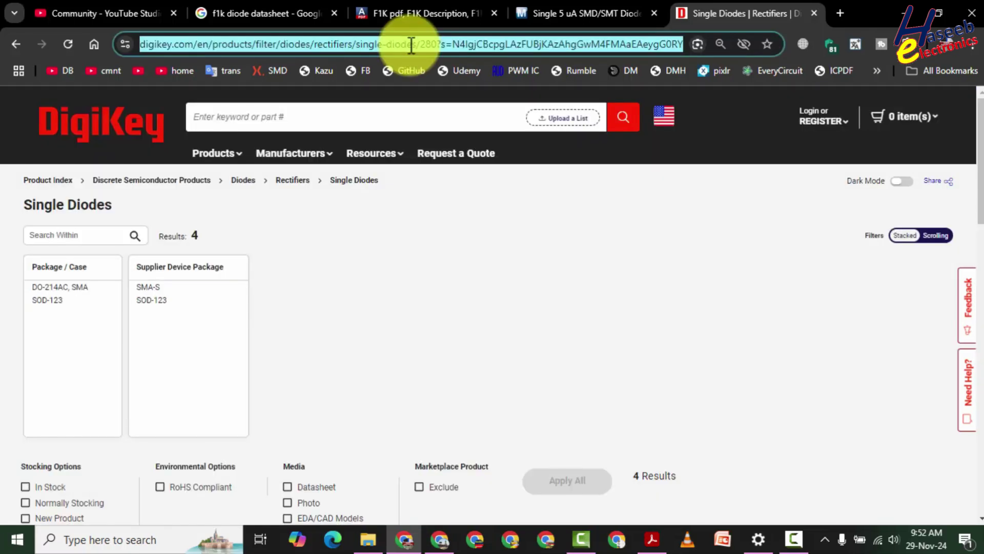